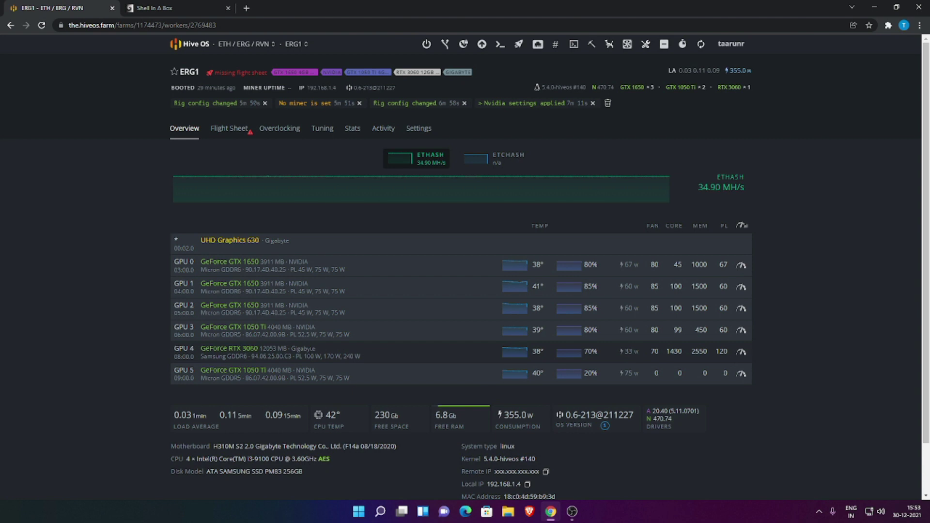
- Open the ETH & Flux flight sheet for editing from the worker's flight sheets list
{"action": "left_click", "coordinate": [228, 129]}
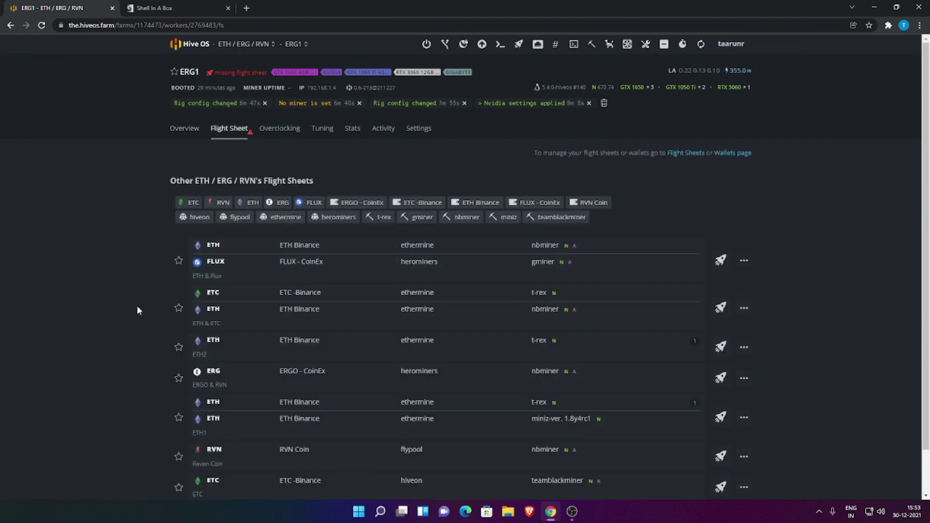
{"action": "left_click", "coordinate": [741, 262]}
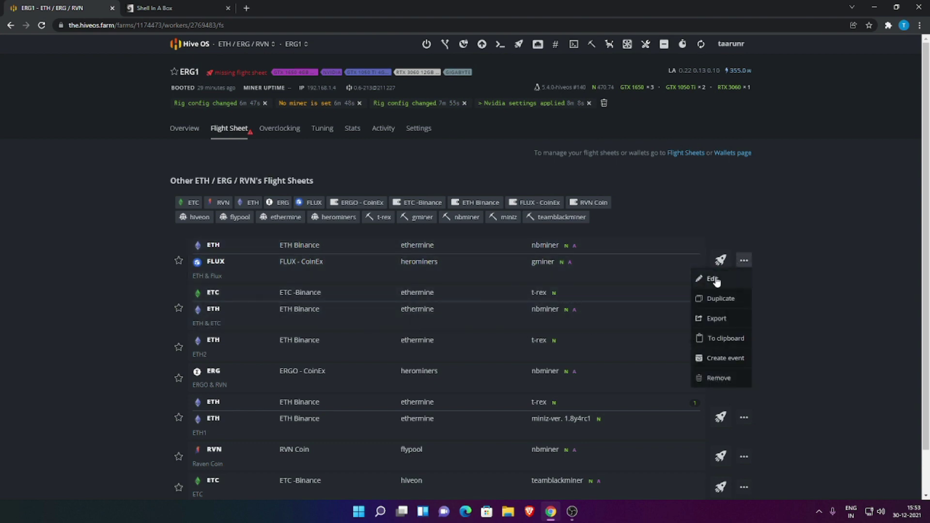
{"action": "left_click", "coordinate": [713, 279]}
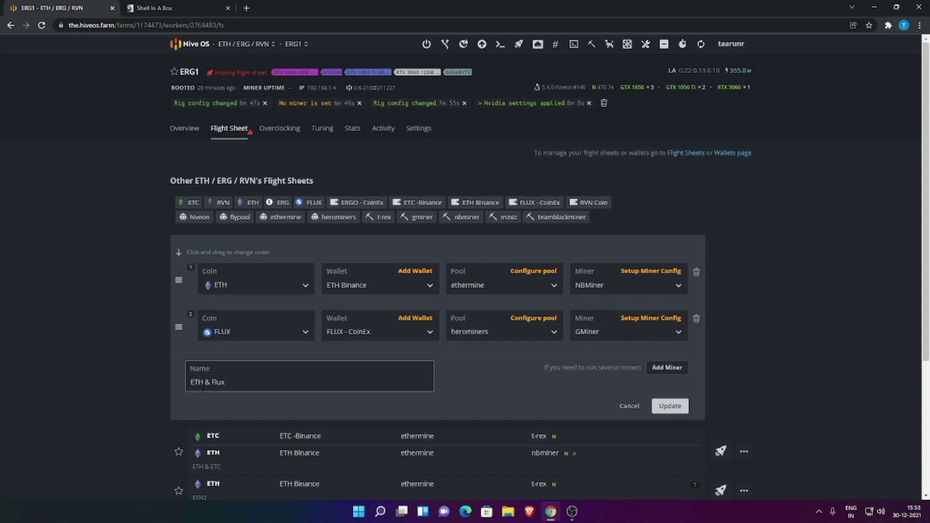
- Save the ETH & Flux flight sheet, then filter GPU 0's popular overclock presets to FLUX
{"action": "left_click", "coordinate": [663, 408]}
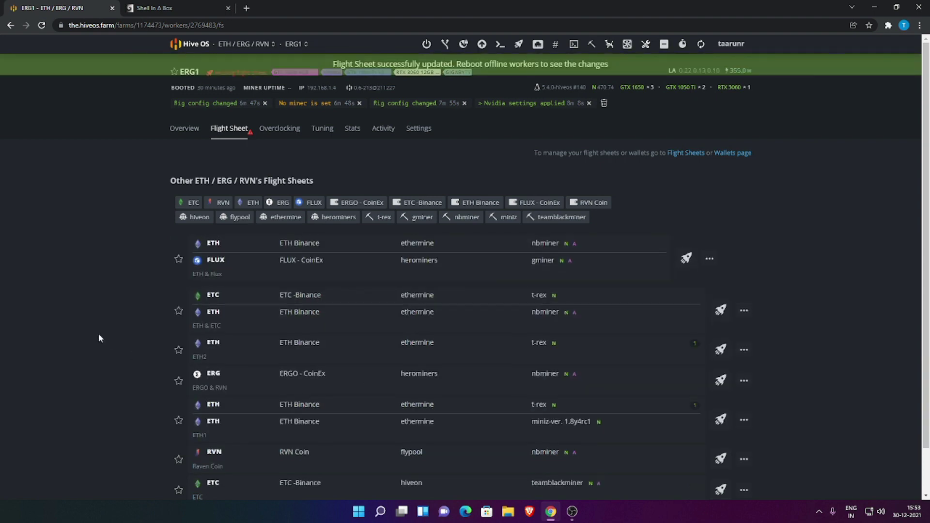
{"action": "left_click", "coordinate": [188, 132]}
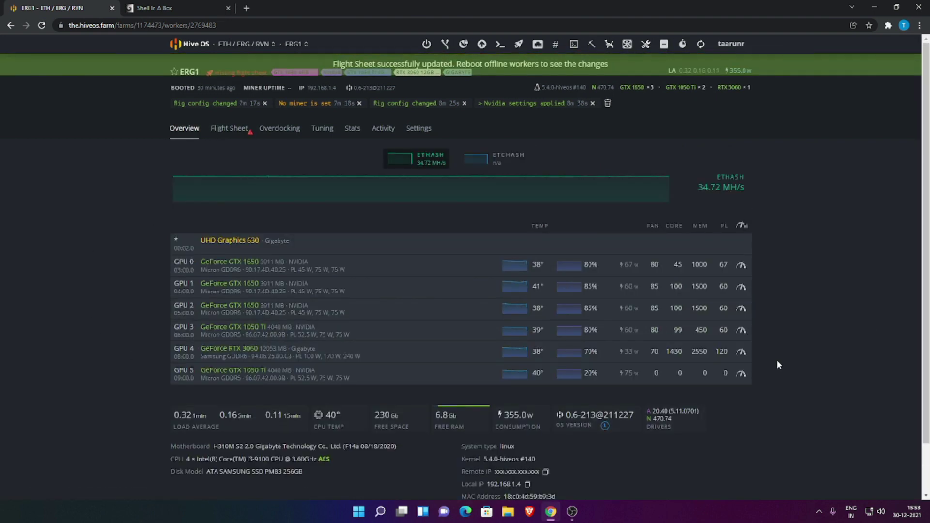
{"action": "left_click", "coordinate": [741, 265]}
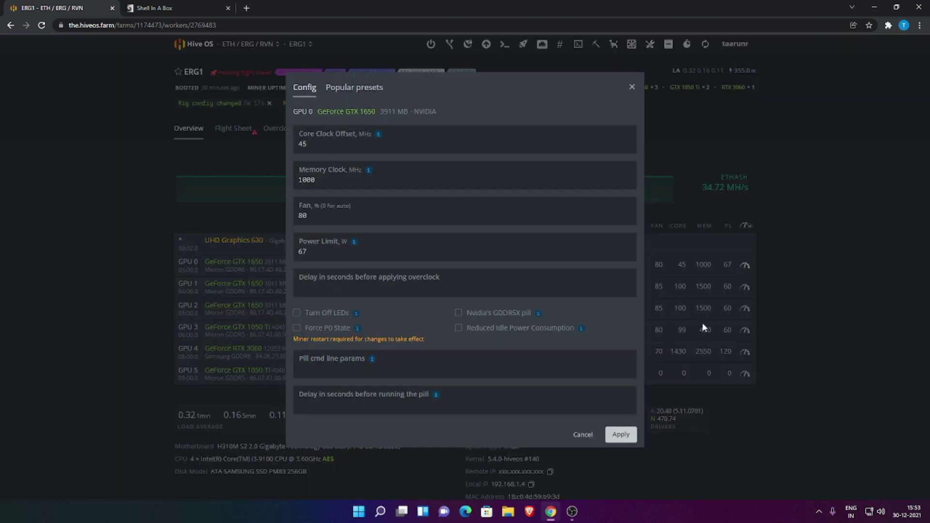
{"action": "mouse_move", "coordinate": [361, 131]}
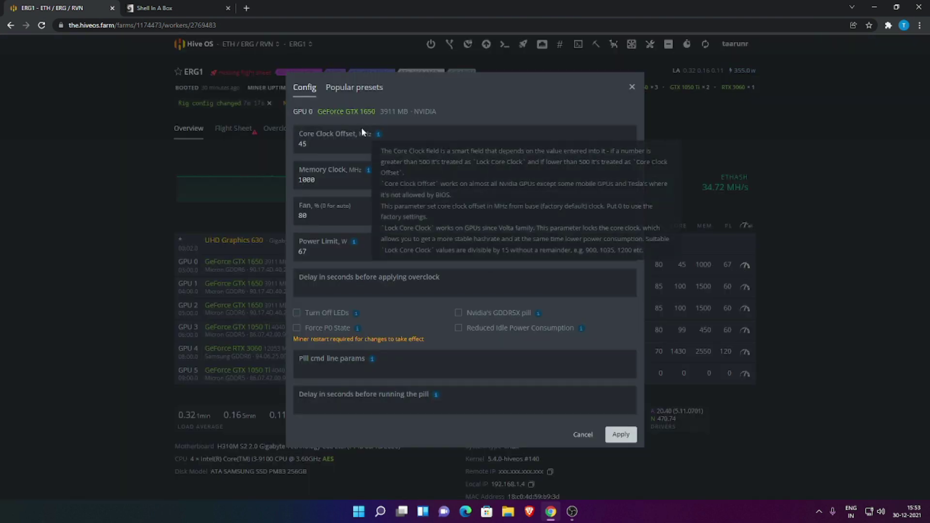
{"action": "left_click", "coordinate": [354, 91]}
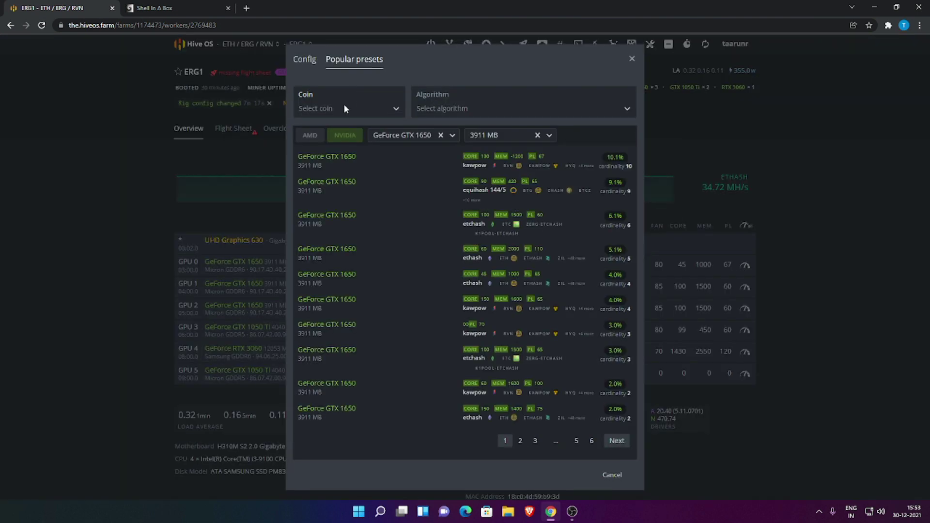
{"action": "left_click", "coordinate": [339, 108]}
{"action": "scroll", "coordinate": [347, 125], "scroll_direction": "down", "scroll_amount": 1}
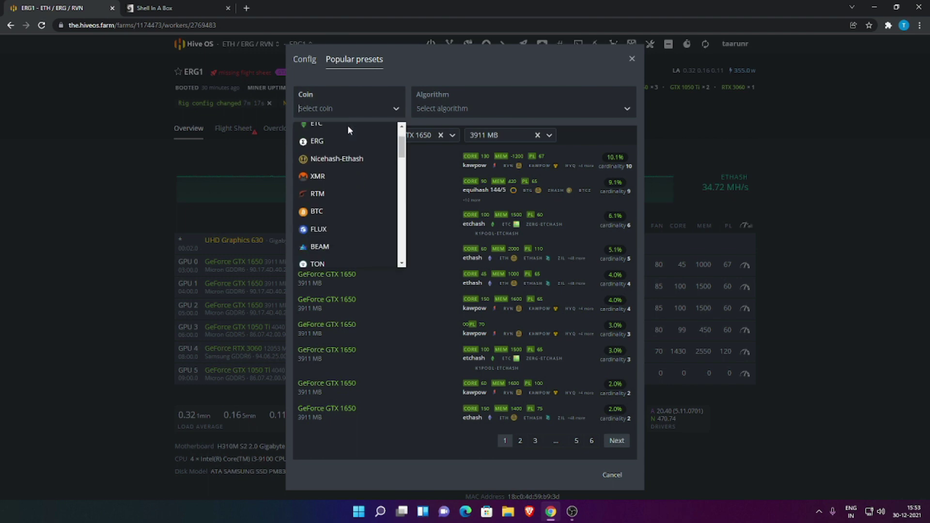
{"action": "left_click", "coordinate": [323, 230]}
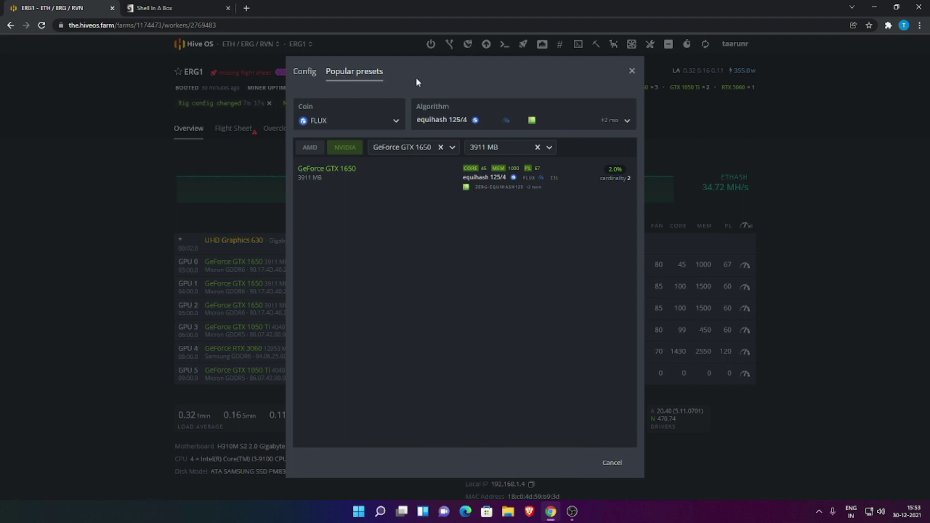
- Load the FLUX GTX 1650 preset on GPU 0: core 45, memory 1000, fan 85, power 67
{"action": "left_click", "coordinate": [632, 71]}
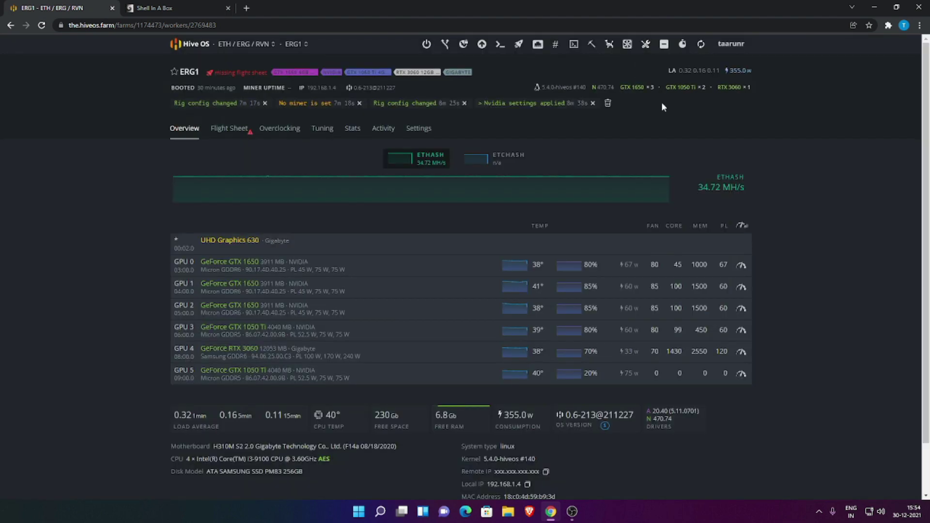
{"action": "left_click", "coordinate": [741, 270]}
{"action": "left_click", "coordinate": [332, 90]}
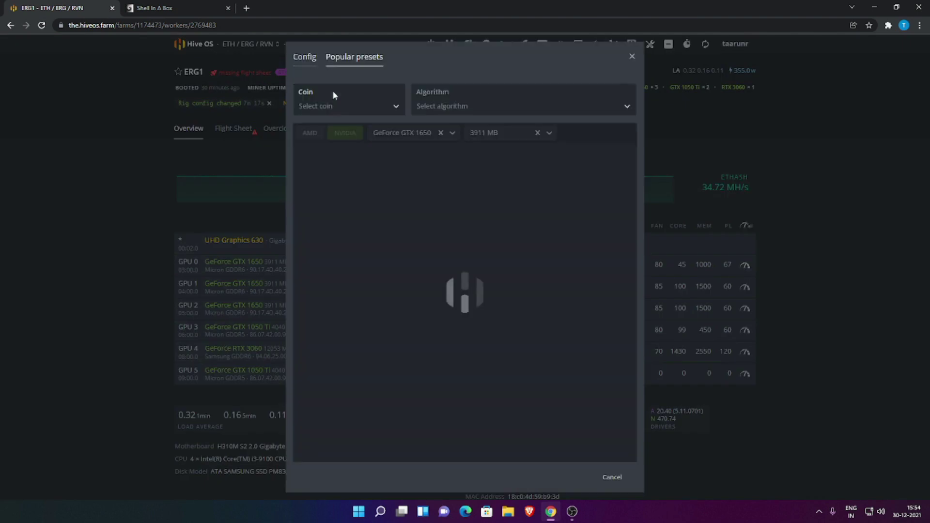
{"action": "left_click", "coordinate": [326, 107]}
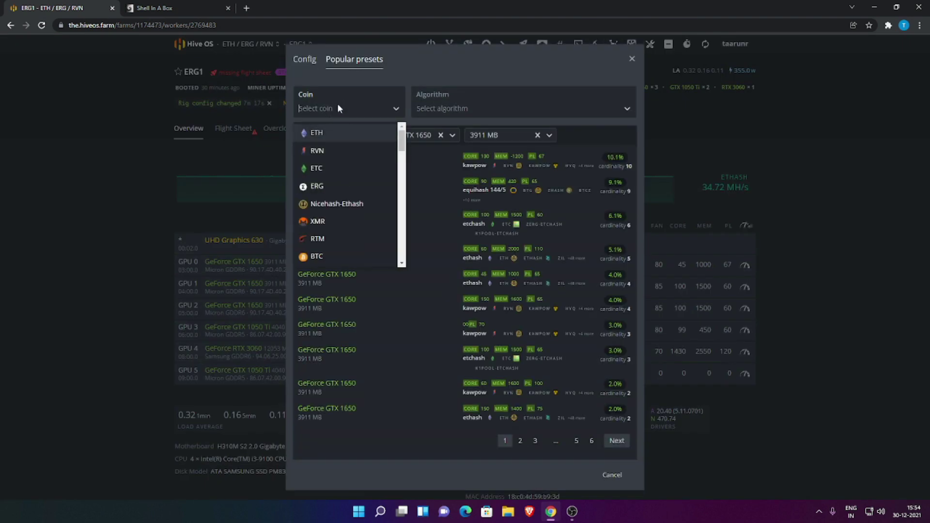
{"action": "scroll", "coordinate": [339, 172], "scroll_direction": "down", "scroll_amount": 1}
{"action": "scroll", "coordinate": [339, 172], "scroll_direction": "down", "scroll_amount": 1}
{"action": "left_click", "coordinate": [328, 176]}
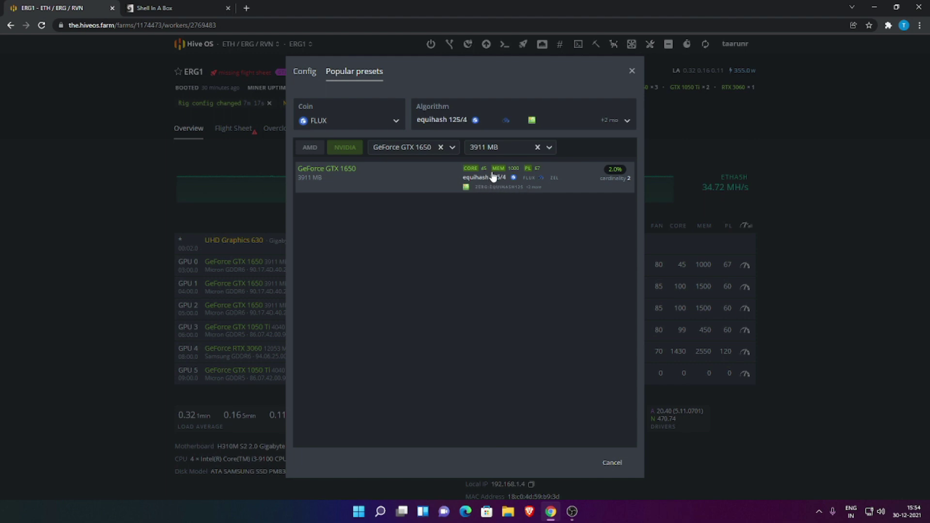
{"action": "left_click", "coordinate": [537, 187]}
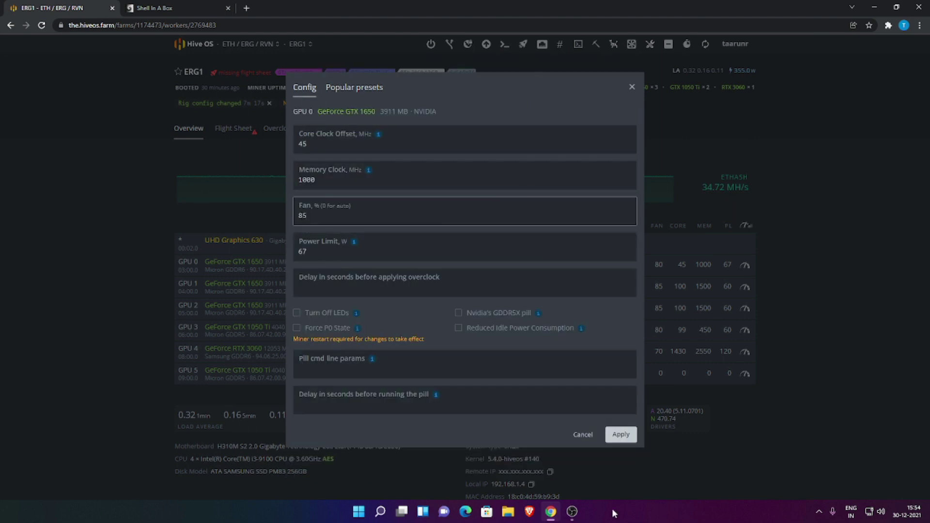
- Apply GPU 0's FLUX overclock, then give GPU 1 core 45, memory 1000, power limit 67
{"action": "left_click", "coordinate": [620, 435]}
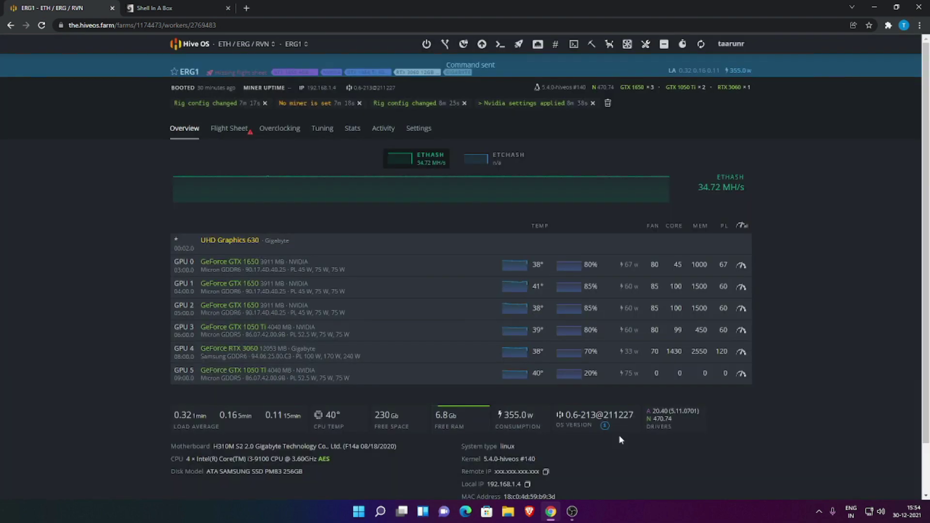
{"action": "left_click", "coordinate": [740, 288]}
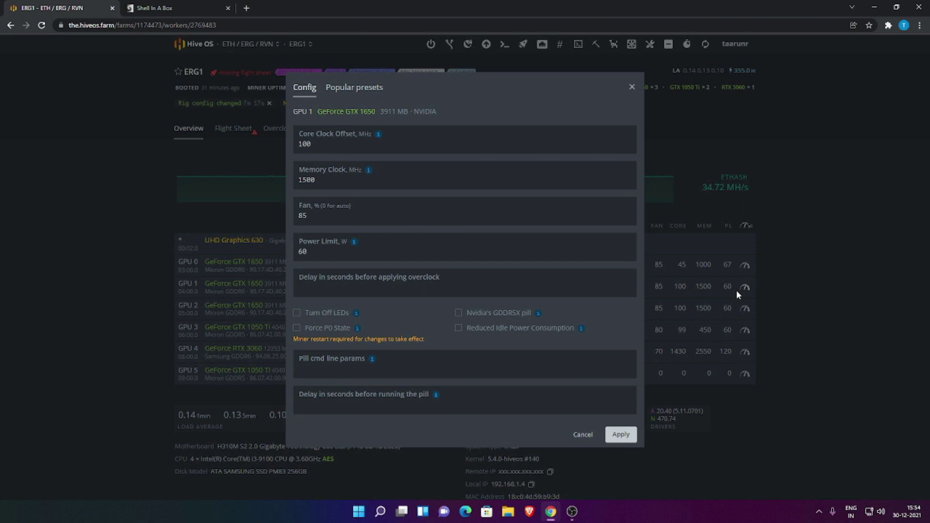
{"action": "left_click", "coordinate": [322, 145]}
{"action": "double_click", "coordinate": [321, 145]}
{"action": "type", "text": "45"}
{"action": "key", "text": "Tab"}
{"action": "type", "text": "10"}
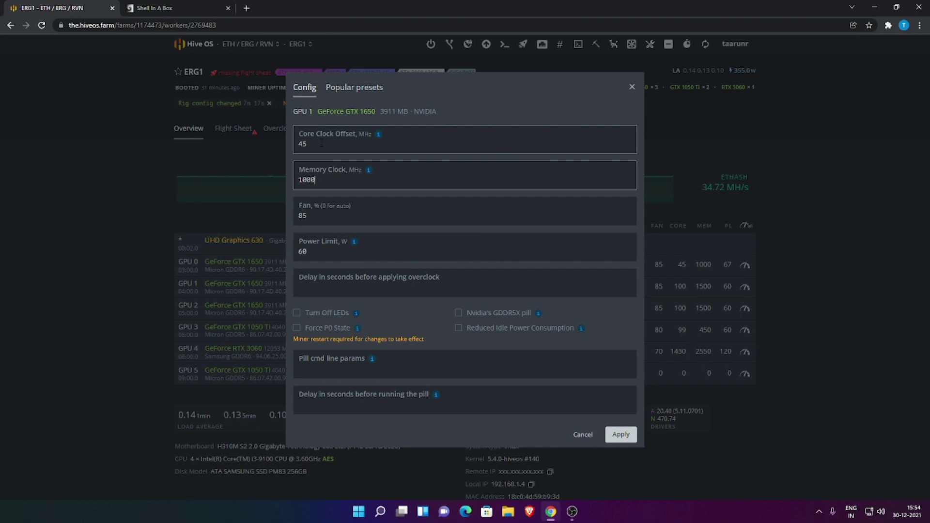
{"action": "type", "text": "00"}
{"action": "key", "text": "Tab"}
{"action": "key", "text": "Tab"}
{"action": "key", "text": "Tab"}
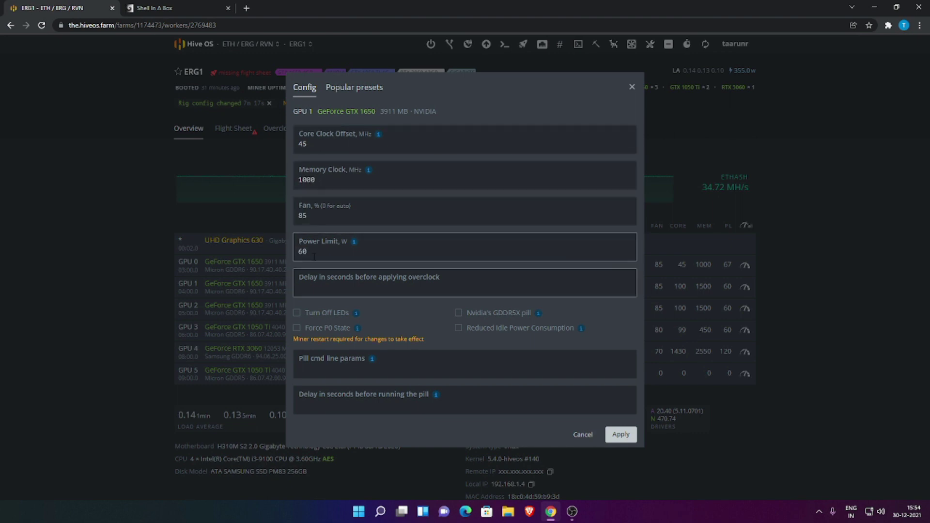
{"action": "key", "text": "shift+Tab"}
{"action": "type", "text": "67"}
{"action": "left_click", "coordinate": [621, 434]}
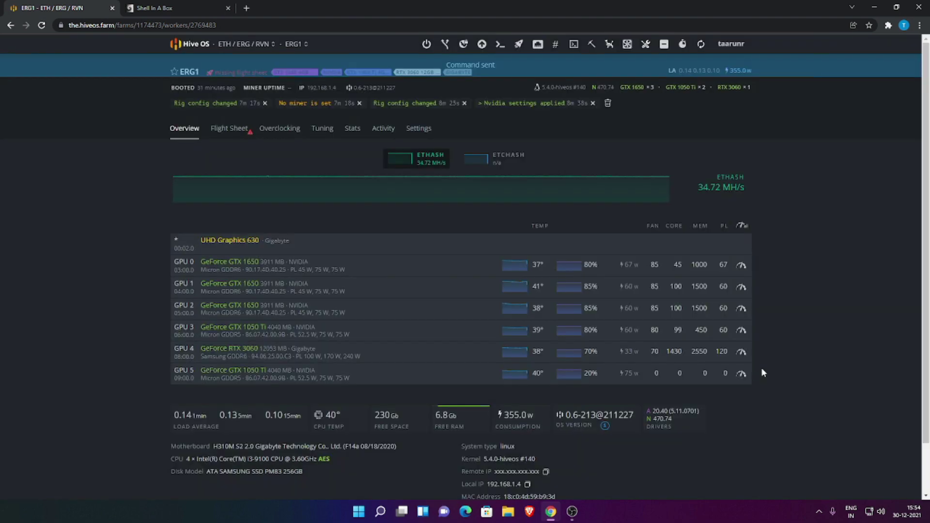
- Set GPU 2's overclock to core 85 and memory 1000, then apply it
{"action": "left_click", "coordinate": [744, 309]}
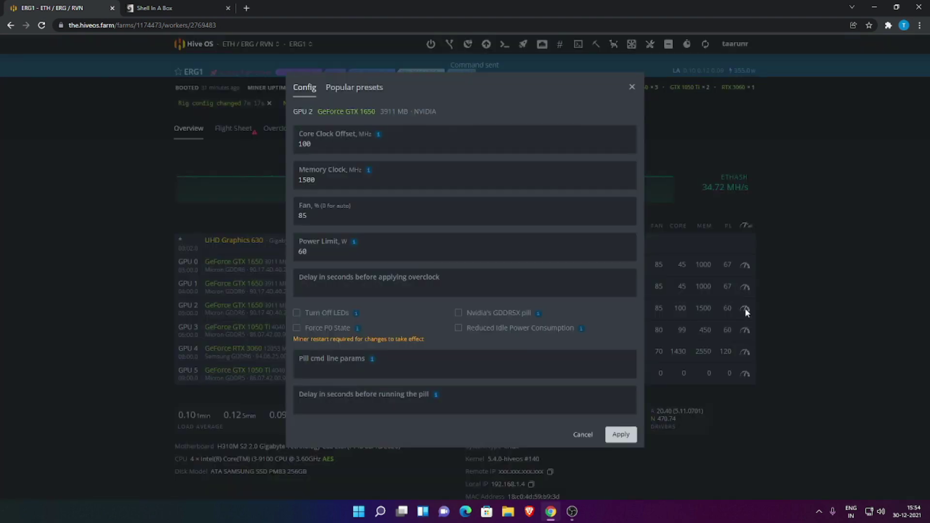
{"action": "double_click", "coordinate": [343, 145]}
{"action": "type", "text": "85"}
{"action": "key", "text": "Tab"}
{"action": "type", "text": "1"}
{"action": "key", "text": "Tab"}
{"action": "key", "text": "Tab"}
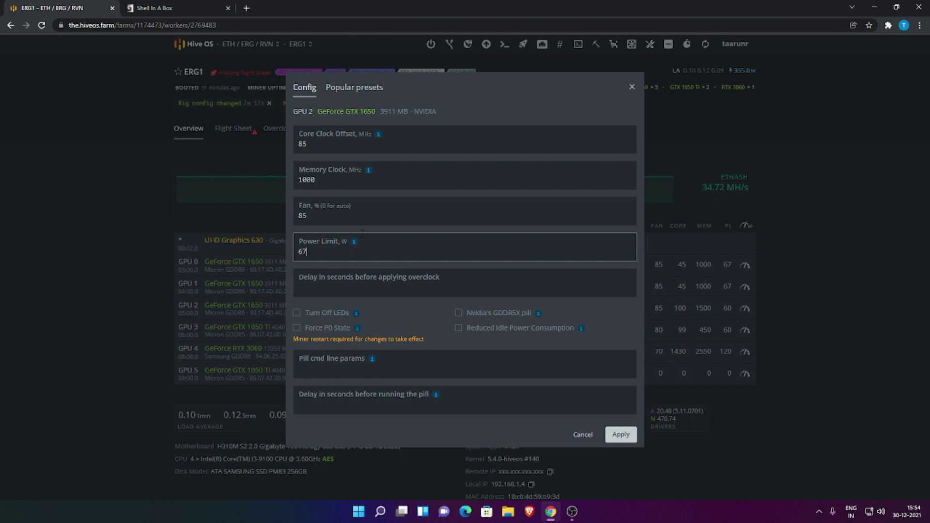
{"action": "left_click", "coordinate": [620, 434]}
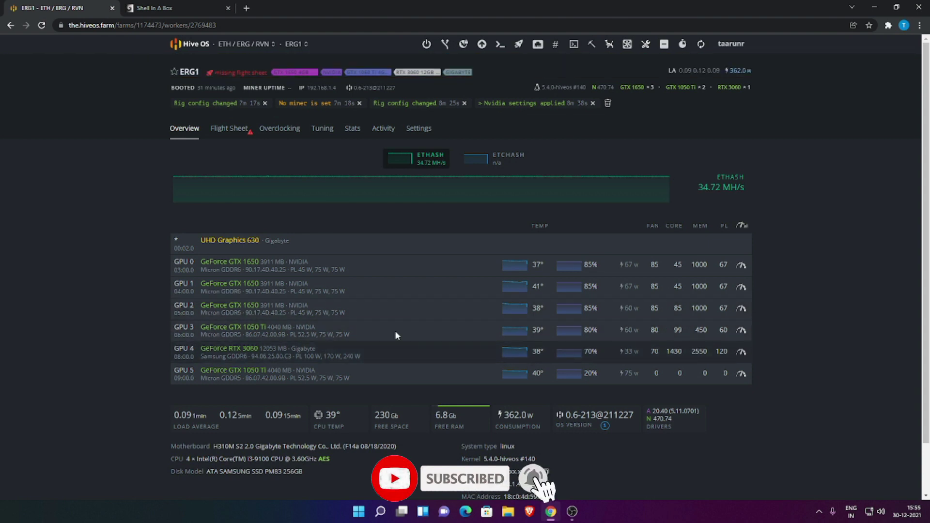
{"action": "left_click", "coordinate": [739, 331]}
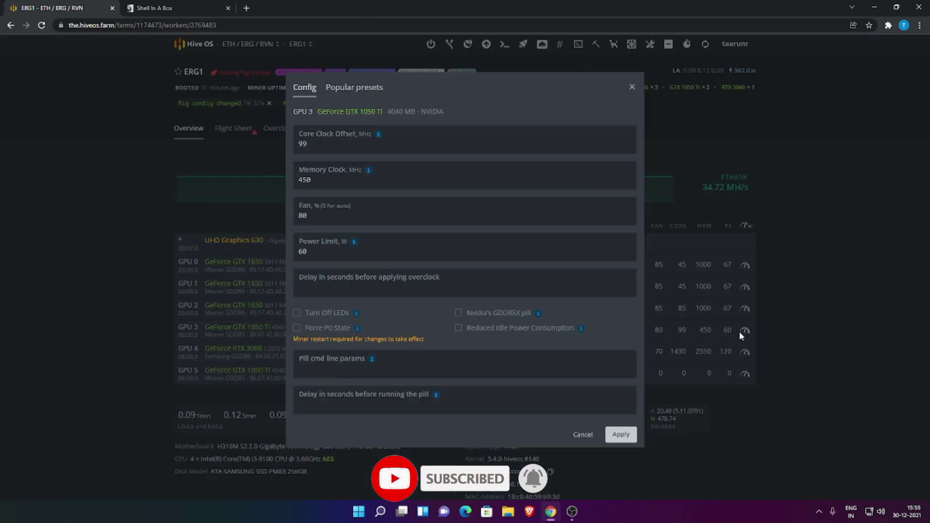
{"action": "left_click", "coordinate": [336, 88]}
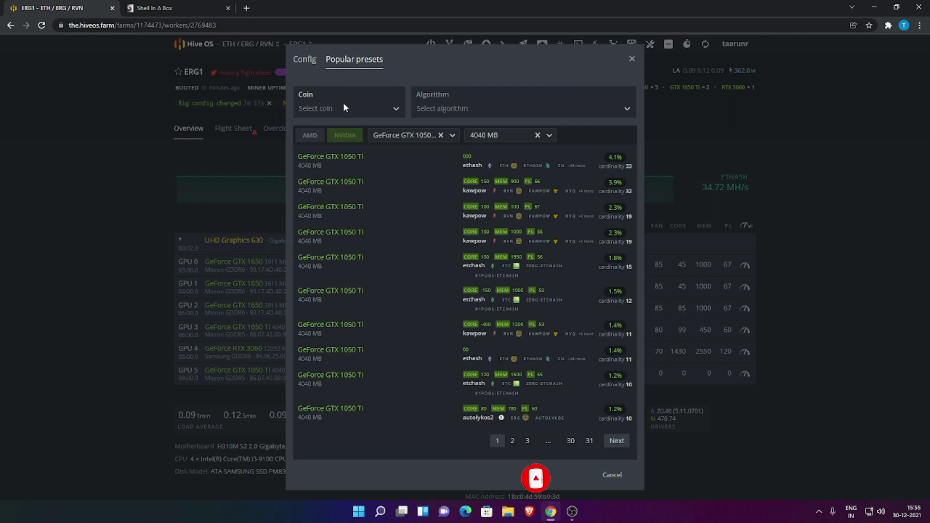
{"action": "left_click", "coordinate": [340, 111]}
{"action": "scroll", "coordinate": [320, 203], "scroll_direction": "down", "scroll_amount": 3}
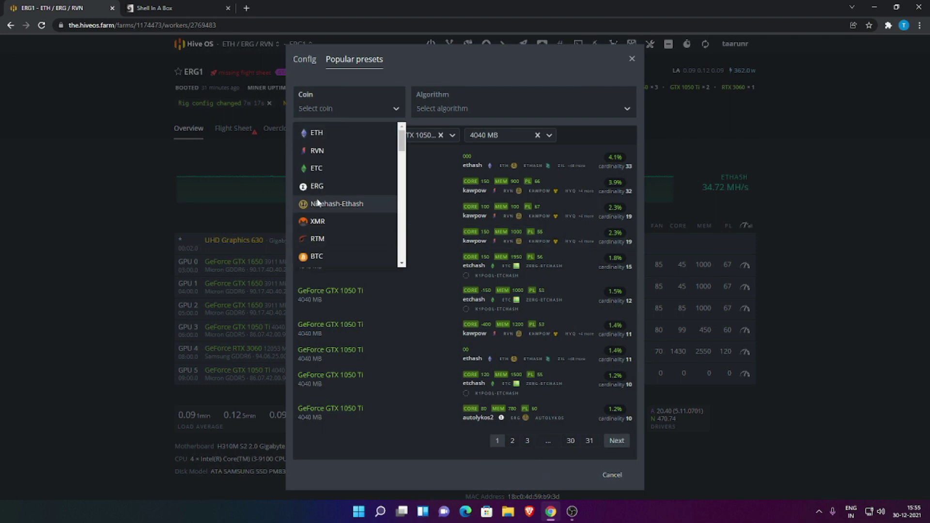
{"action": "scroll", "coordinate": [319, 194], "scroll_direction": "down", "scroll_amount": 1}
{"action": "left_click", "coordinate": [318, 127]}
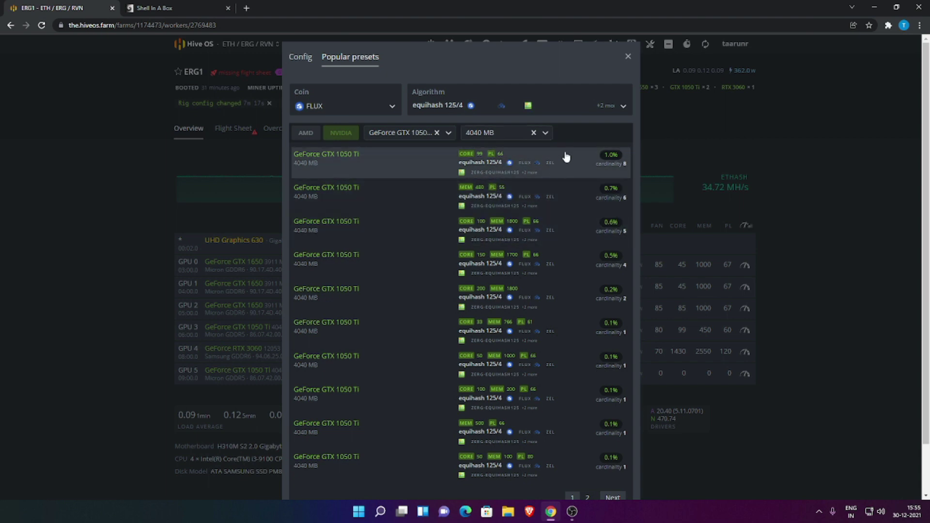
{"action": "left_click", "coordinate": [628, 57]}
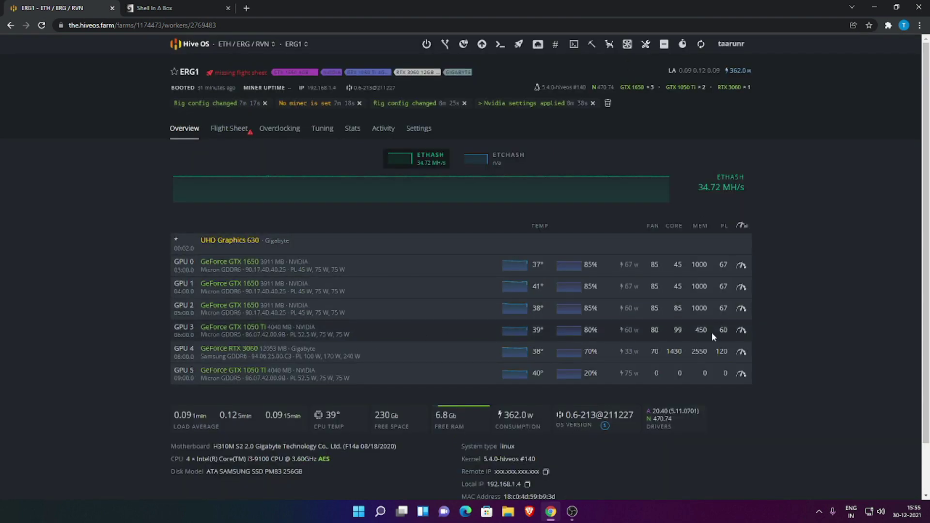
- Raise GPU 3's fan speed to 85% and apply it
{"action": "left_click", "coordinate": [740, 331]}
{"action": "left_click", "coordinate": [354, 144]}
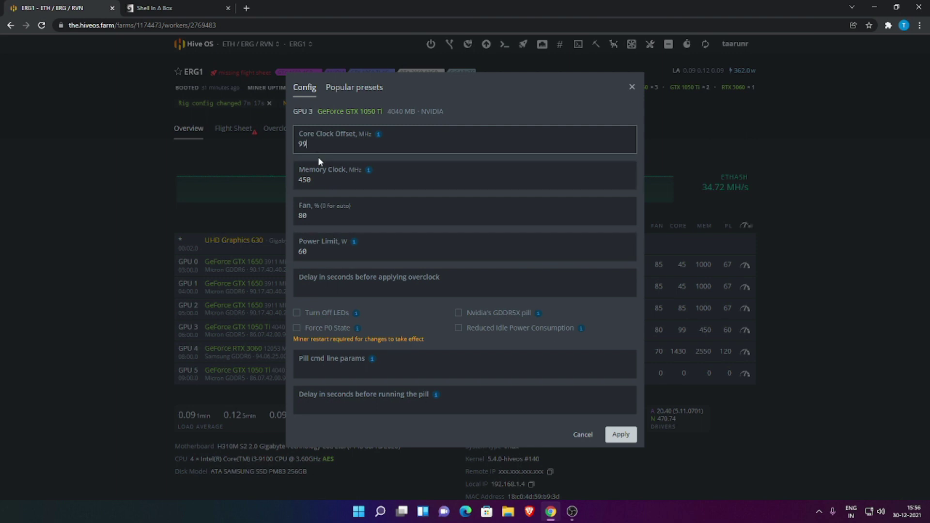
{"action": "left_click", "coordinate": [307, 216]}
{"action": "key", "text": "BackSpace"}
{"action": "type", "text": "5"}
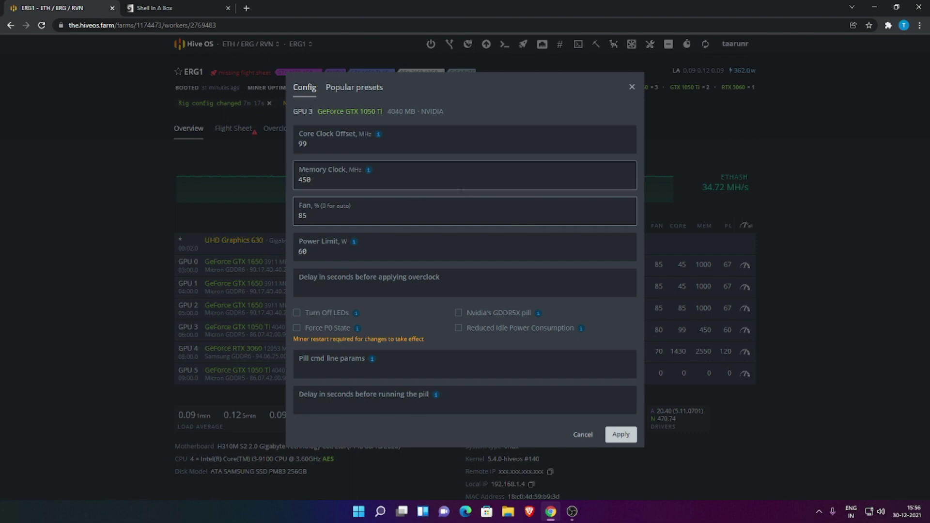
{"action": "left_click", "coordinate": [615, 436]}
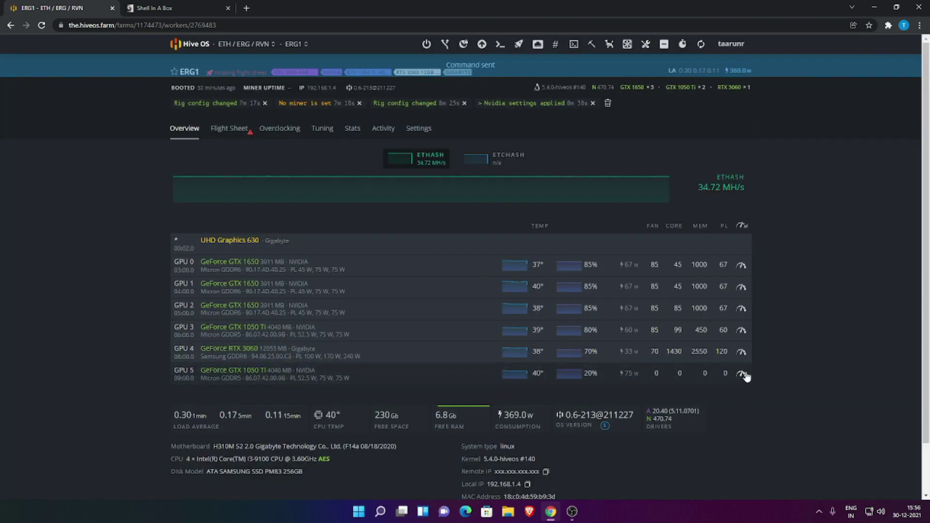
- Overclock GPU 5 to core 99, memory 450, fan 85%, power limit 60 W
{"action": "left_click", "coordinate": [741, 374]}
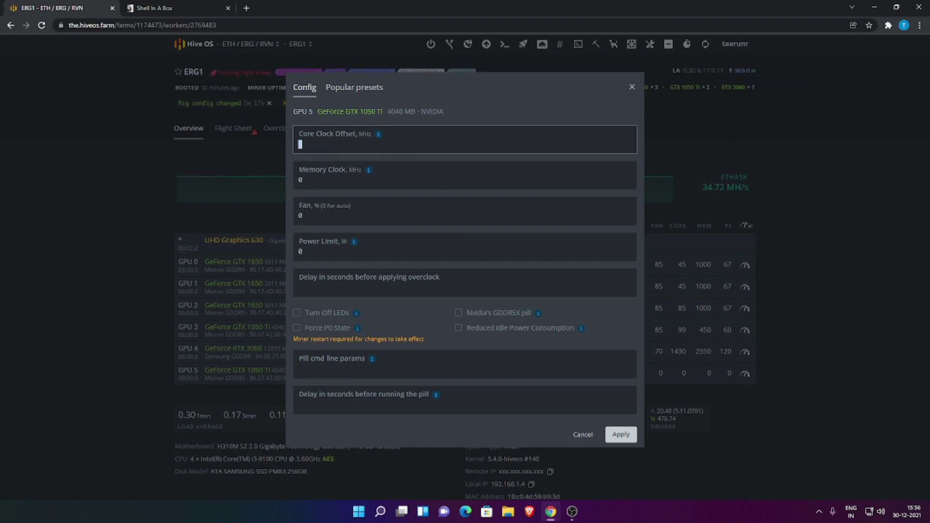
{"action": "type", "text": "99"}
{"action": "key", "text": "Tab"}
{"action": "type", "text": "85"}
{"action": "key", "text": "Tab"}
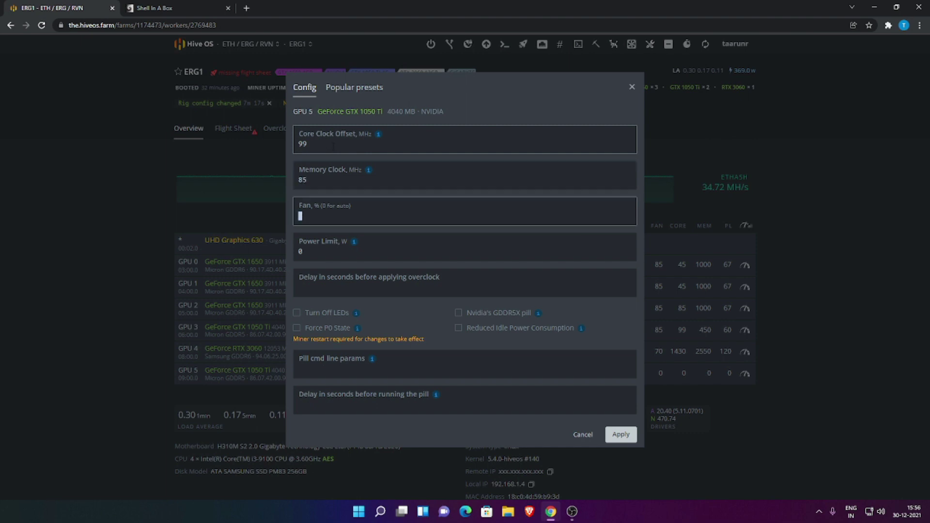
{"action": "double_click", "coordinate": [319, 180]}
{"action": "type", "text": "450"}
{"action": "left_click", "coordinate": [342, 217]}
{"action": "double_click", "coordinate": [342, 216]}
{"action": "type", "text": "85"}
{"action": "left_click", "coordinate": [349, 255]}
{"action": "double_click", "coordinate": [349, 257]}
{"action": "type", "text": "60"}
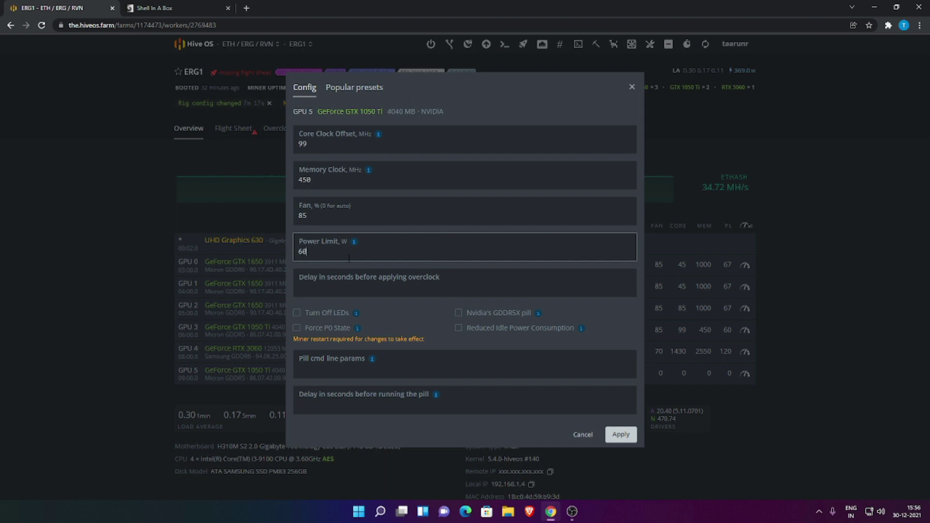
{"action": "left_click", "coordinate": [623, 434]}
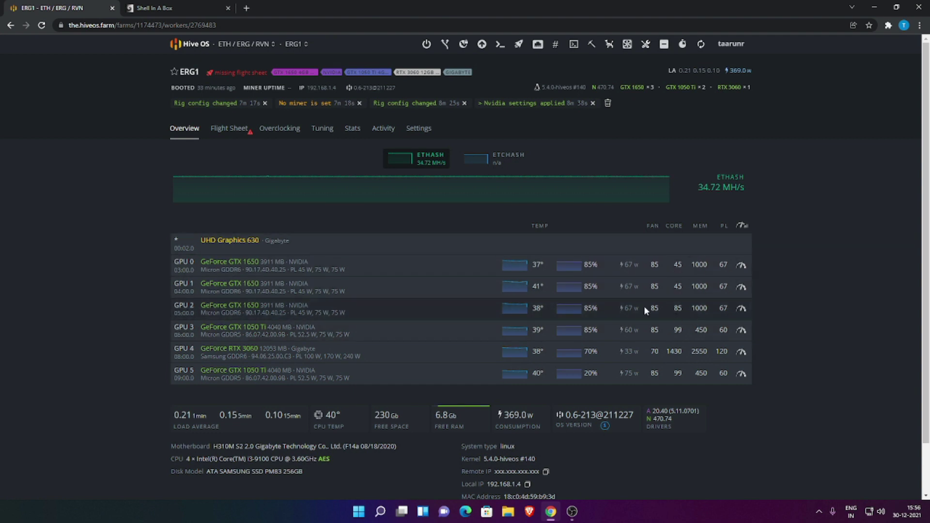
- Replace GPU 2's core clock offset of 85 with 45 and apply
{"action": "left_click", "coordinate": [741, 308]}
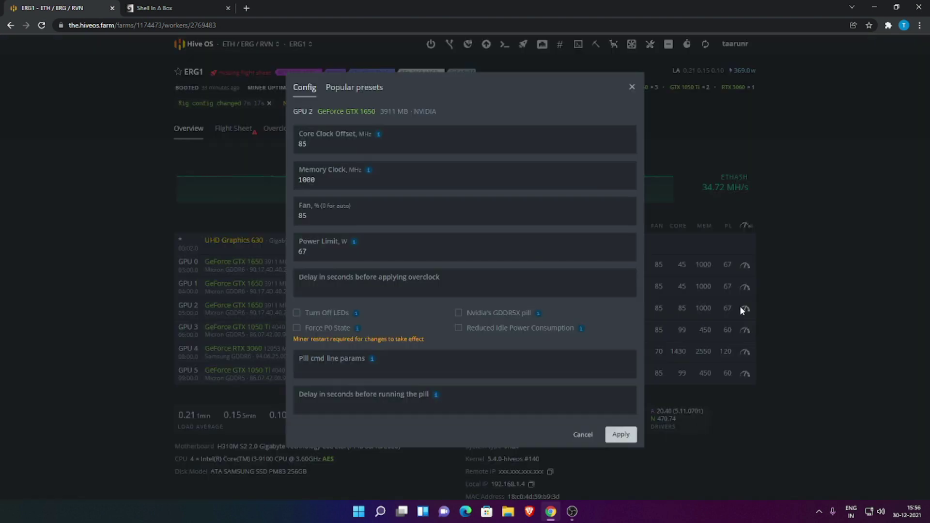
{"action": "double_click", "coordinate": [325, 143]}
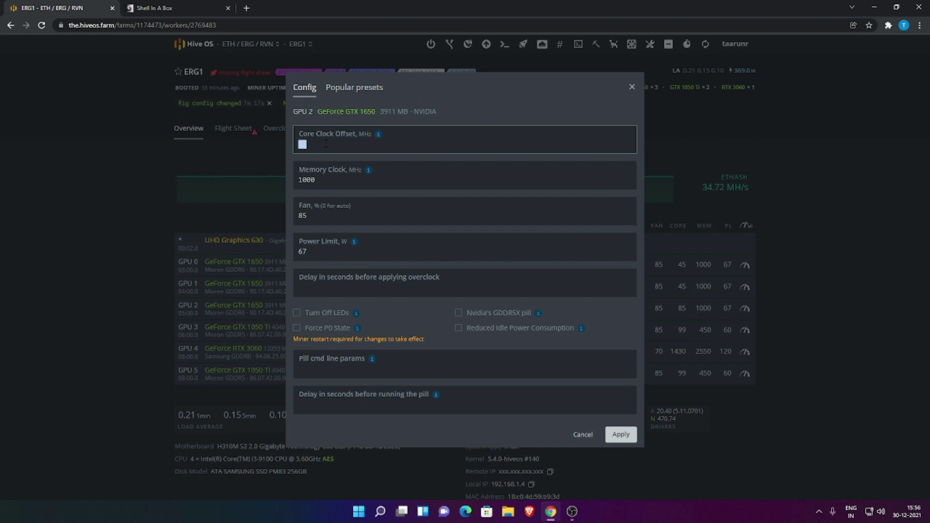
{"action": "type", "text": "45"}
{"action": "left_click", "coordinate": [627, 440]}
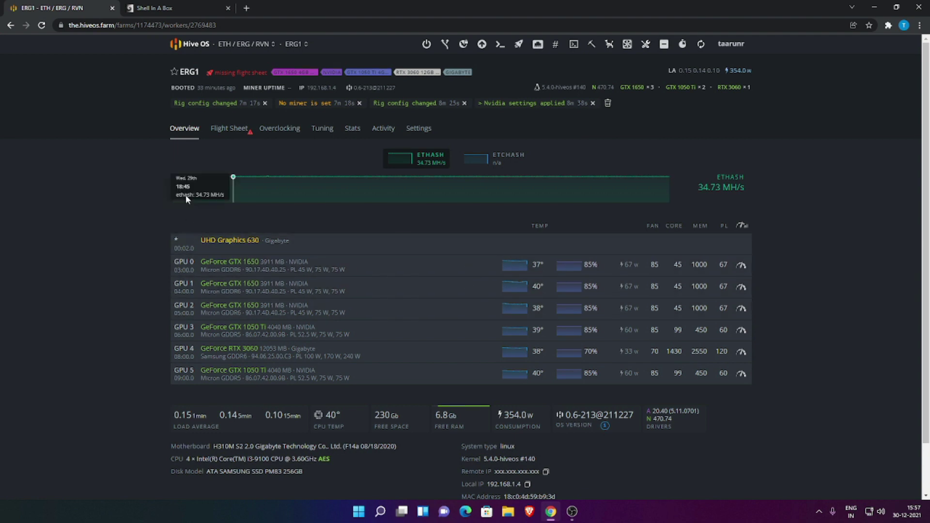
- Dismiss all worker notifications, including Rig config changed and No miner is set
{"action": "left_click", "coordinate": [606, 104]}
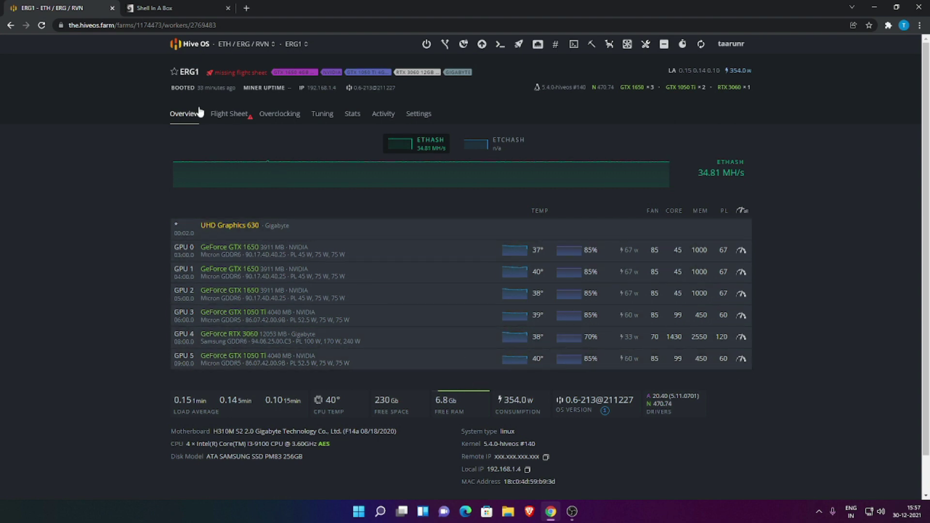
- Apply the ETH & Flux flight sheet to ERG1, run miner in the terminal, return to overview
{"action": "left_click", "coordinate": [225, 118]}
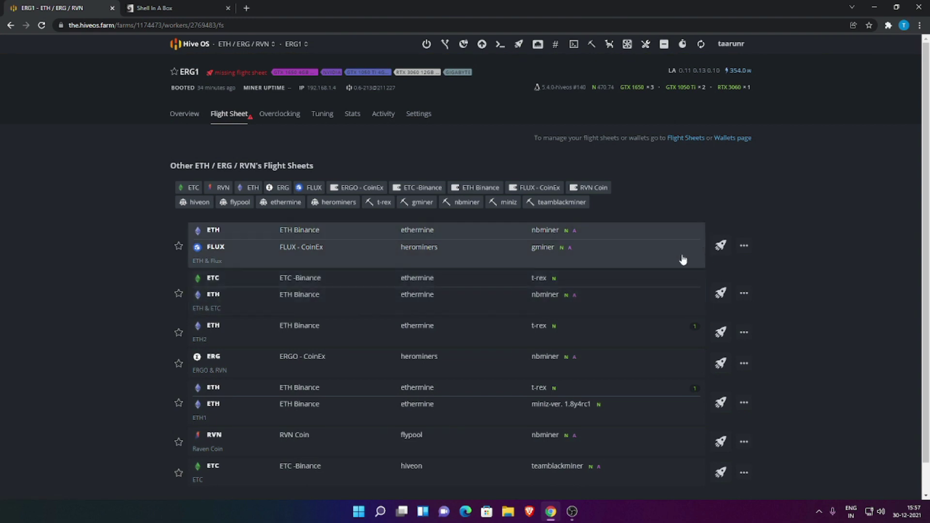
{"action": "left_click", "coordinate": [722, 246]}
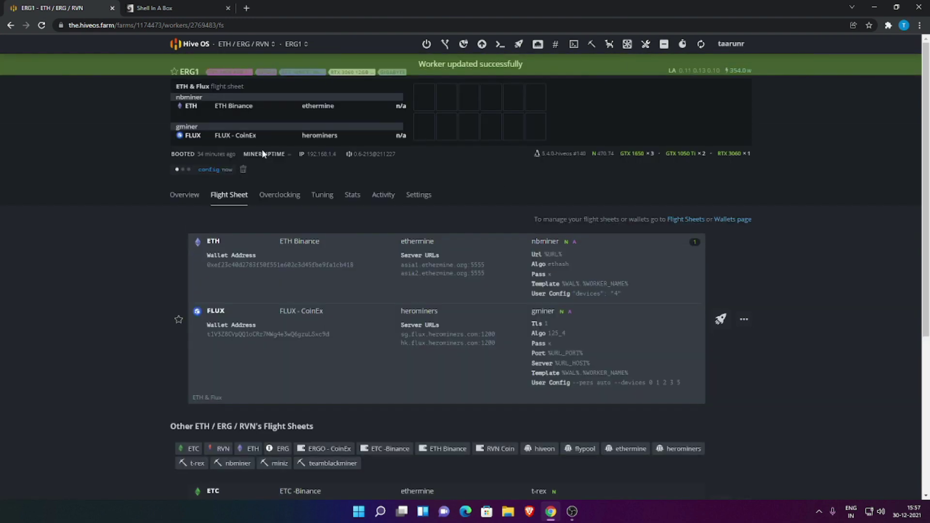
{"action": "left_click", "coordinate": [168, 14]}
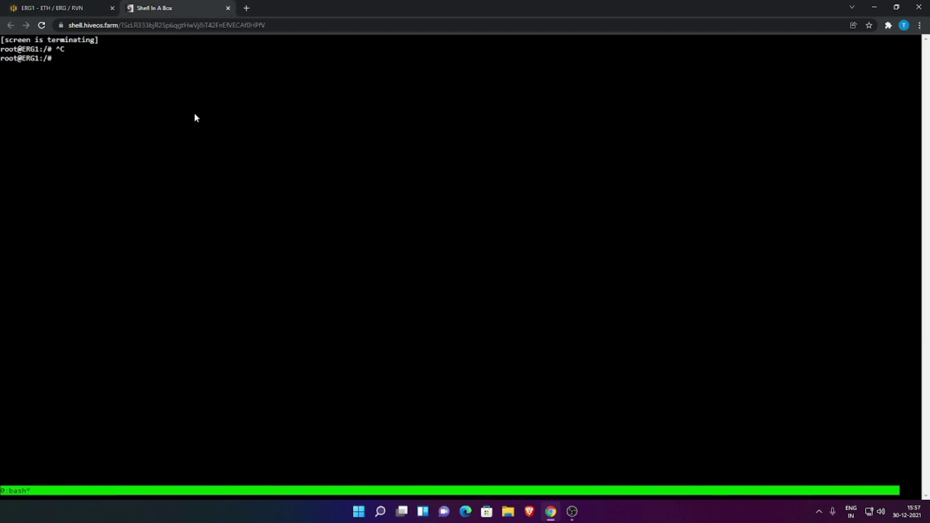
{"action": "type", "text": "miner"}
{"action": "key", "text": "Return"}
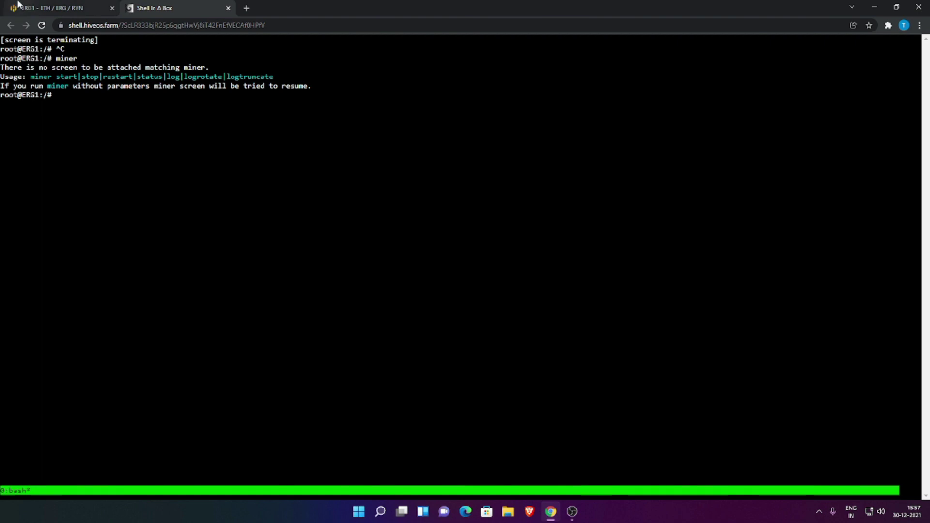
{"action": "left_click", "coordinate": [72, 8]}
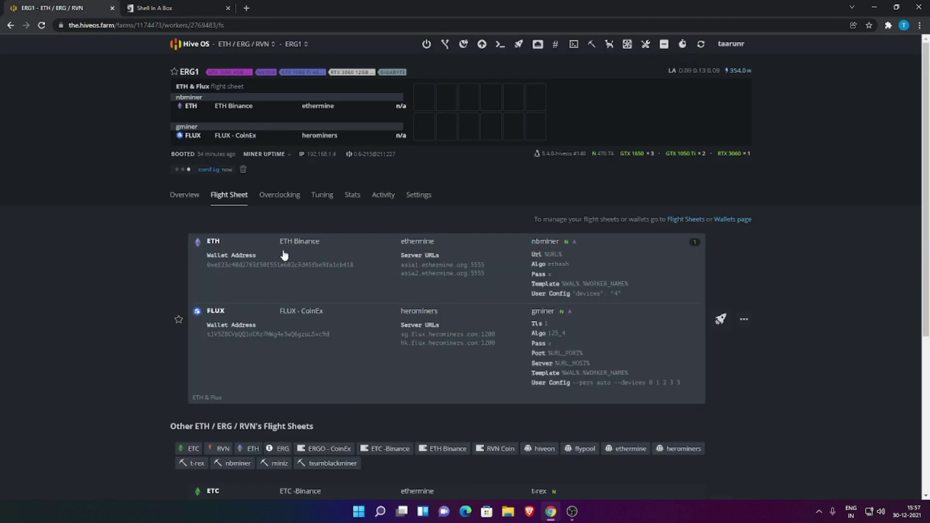
{"action": "left_click", "coordinate": [178, 203]}
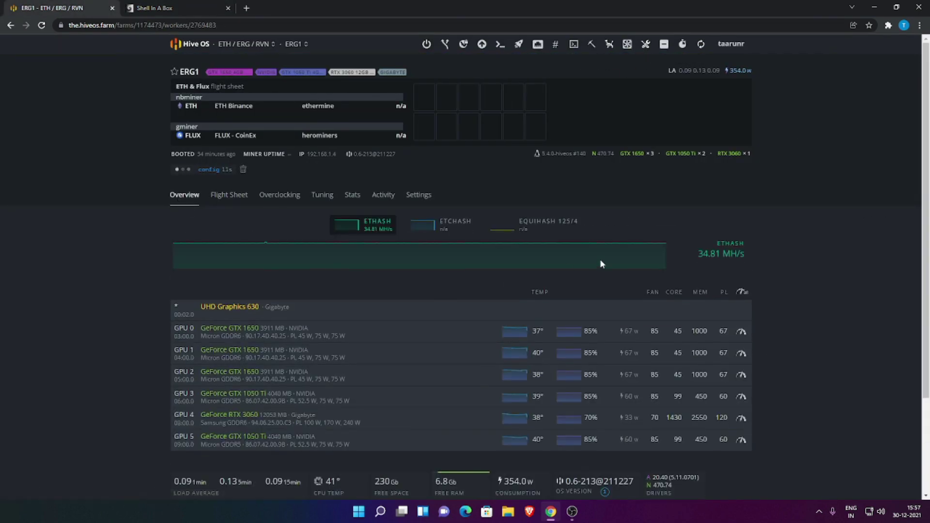
- Attach the miner console with 'miner' and switch to the gminer window's per-GPU Flux hashrates
{"action": "left_click", "coordinate": [188, 5]}
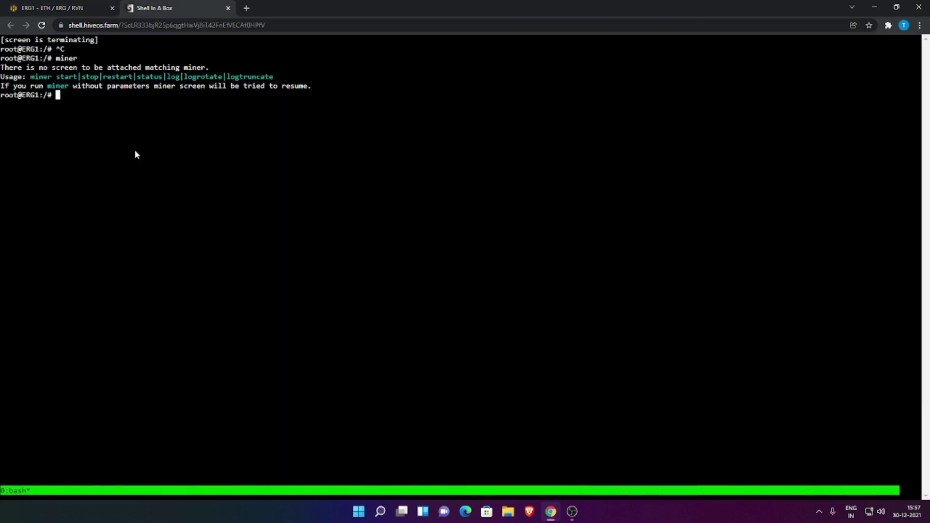
{"action": "type", "text": "miner"}
{"action": "key", "text": "Return"}
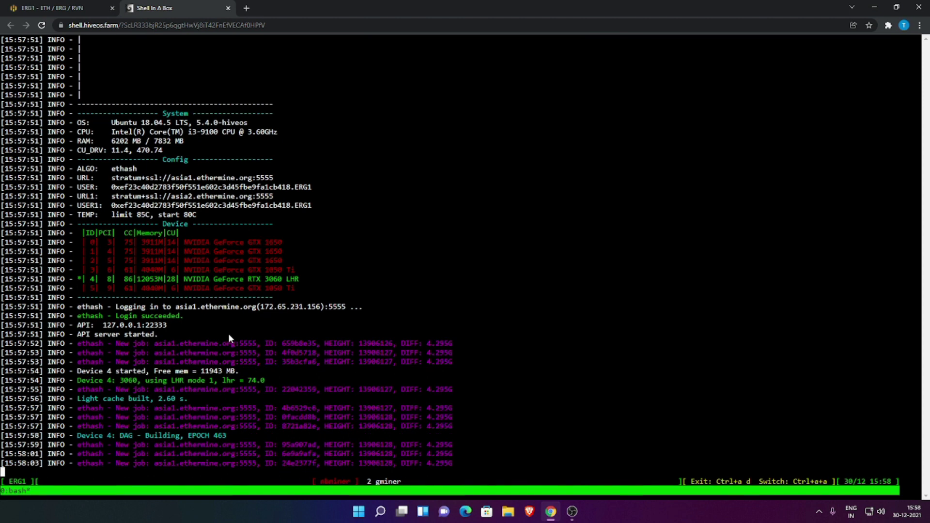
{"action": "key", "text": "ctrl+a"}
{"action": "key", "text": "a"}
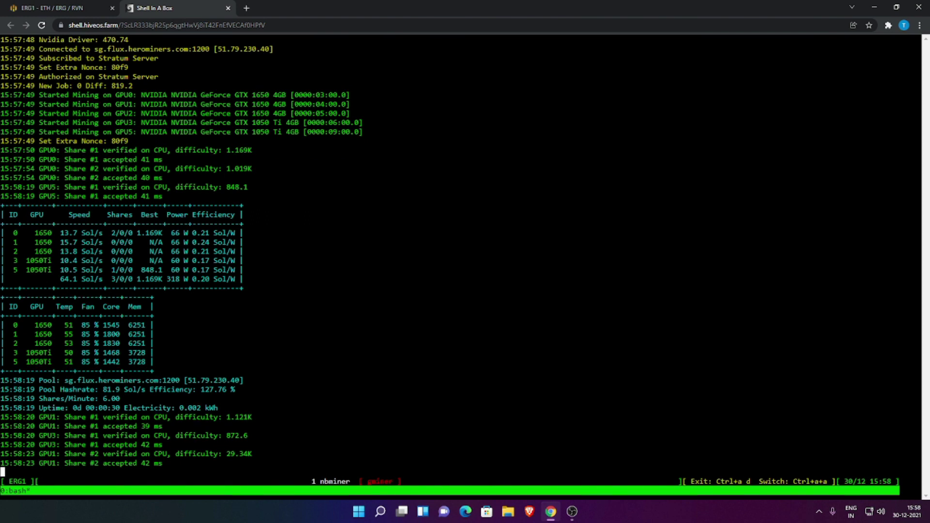
{"action": "key", "text": "ctrl+a"}
{"action": "key", "text": "w"}
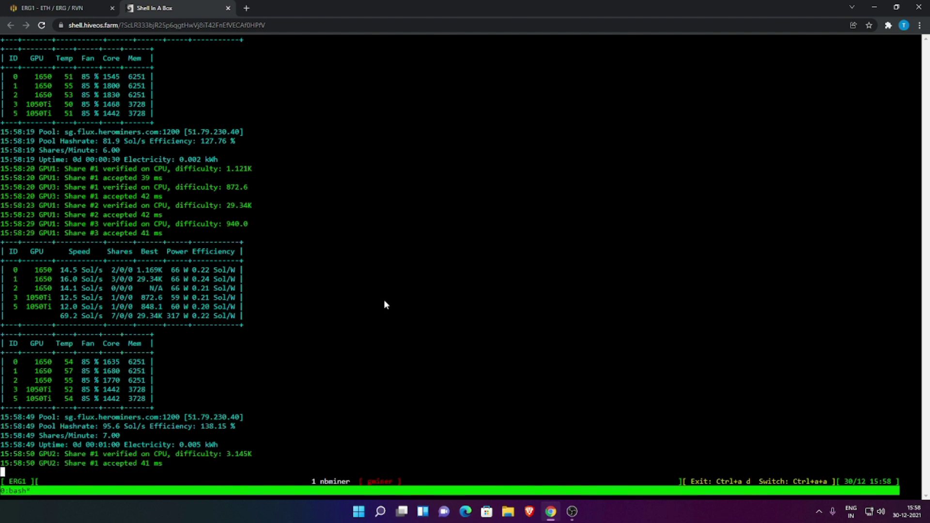
- Open whattomine.com in a new tab and set the 1050Ti card count to 5
{"action": "left_click", "coordinate": [244, 8]}
{"action": "type", "text": "what"}
{"action": "key", "text": "Right"}
{"action": "key", "text": "Return"}
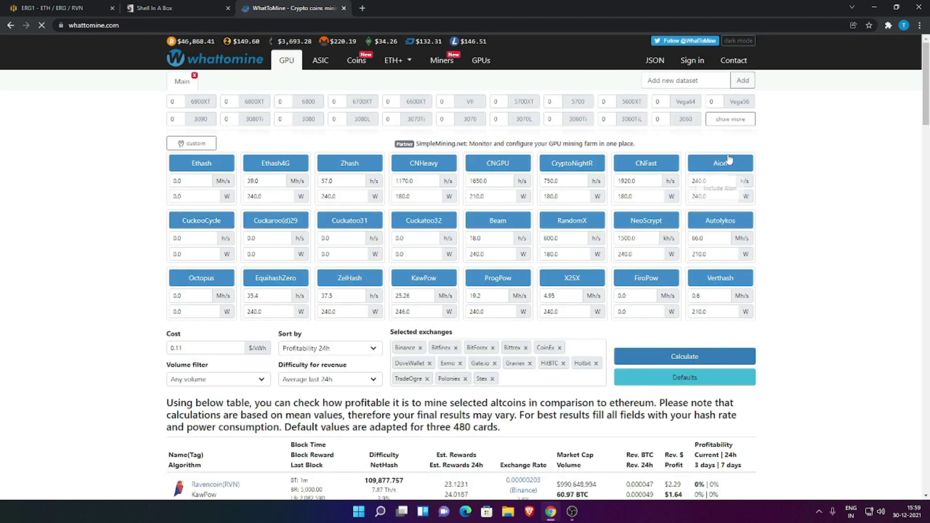
{"action": "left_click", "coordinate": [730, 119]}
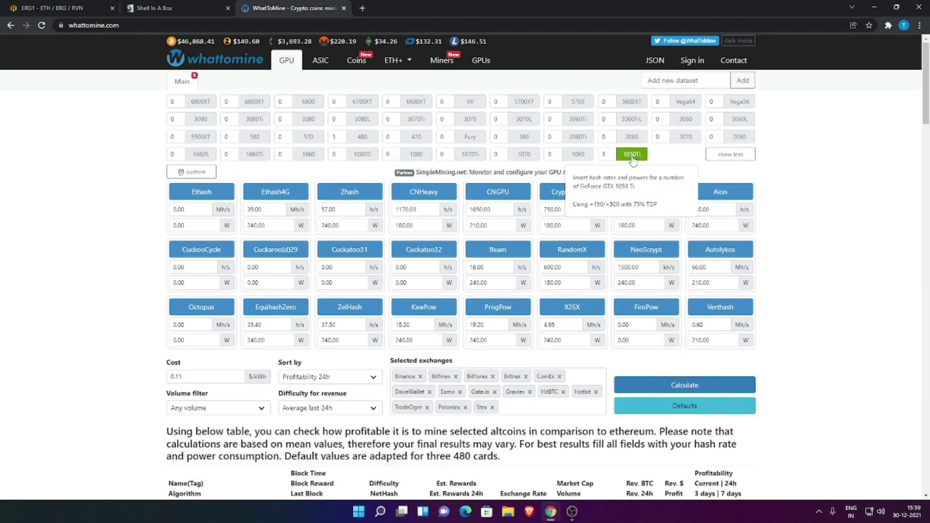
{"action": "left_click", "coordinate": [609, 153]}
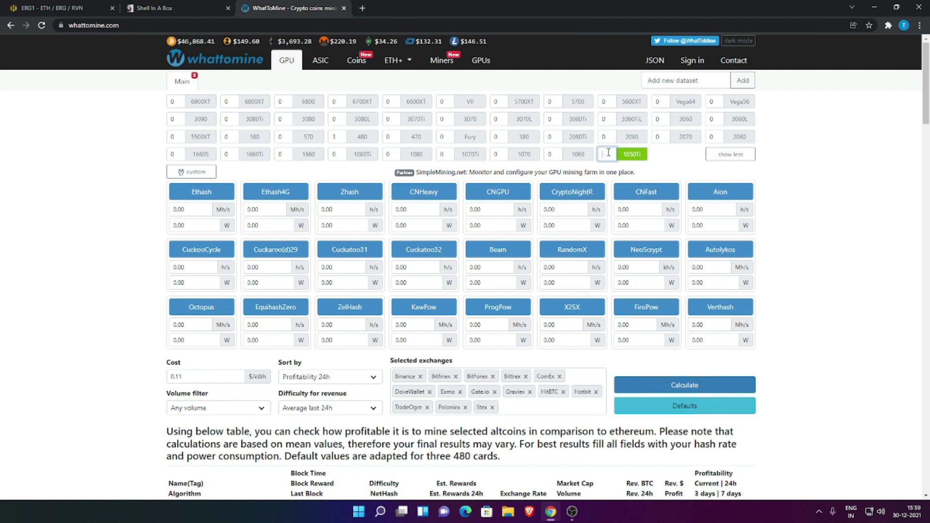
{"action": "type", "text": "5"}
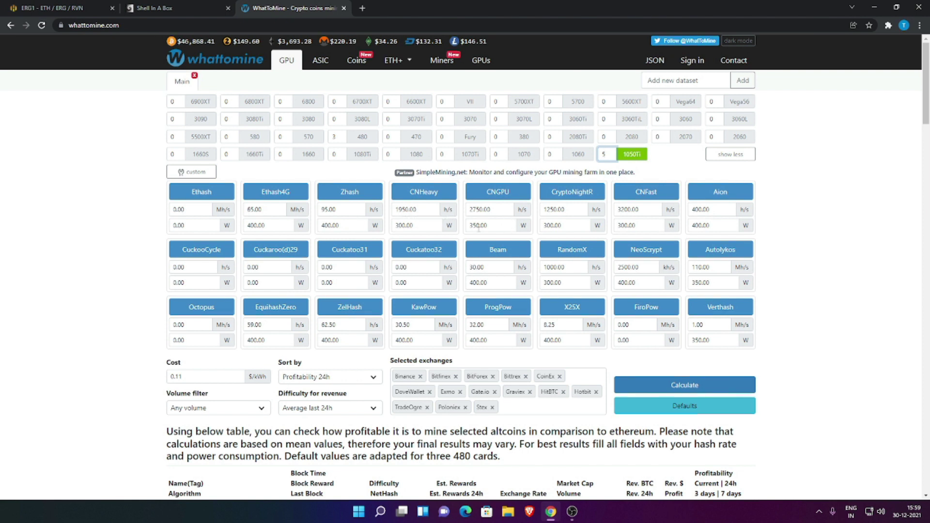
- Enable ZelHash, set its hashrate to 63.5 from the miner's reading, and calculate
{"action": "left_click", "coordinate": [349, 307]}
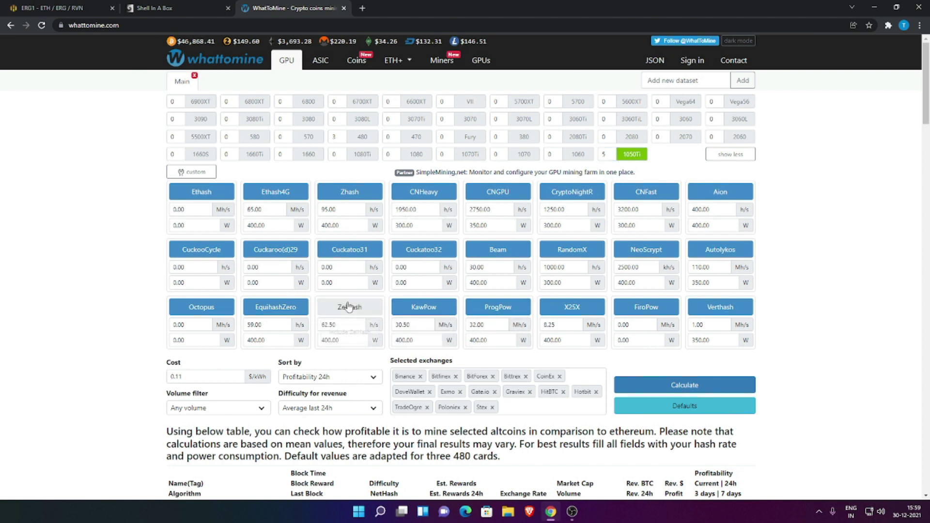
{"action": "left_click", "coordinate": [163, 8]}
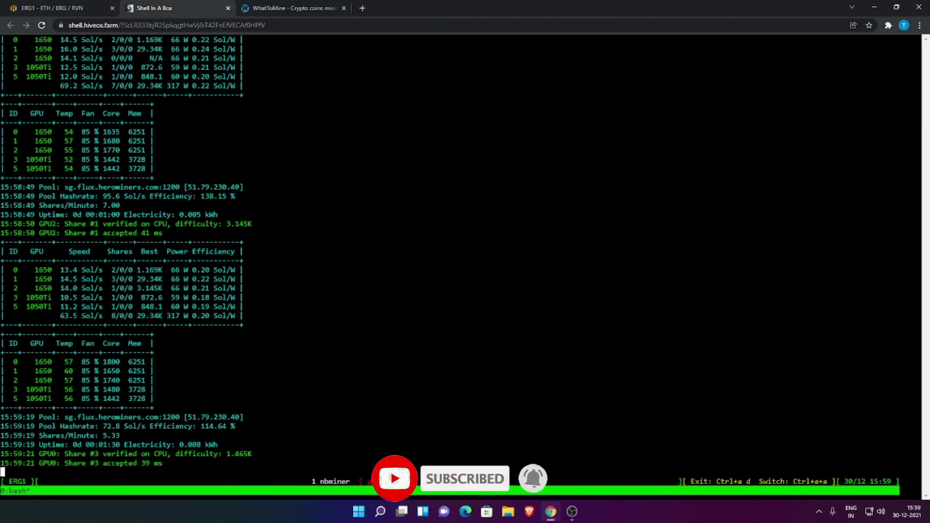
{"action": "left_click", "coordinate": [285, 14]}
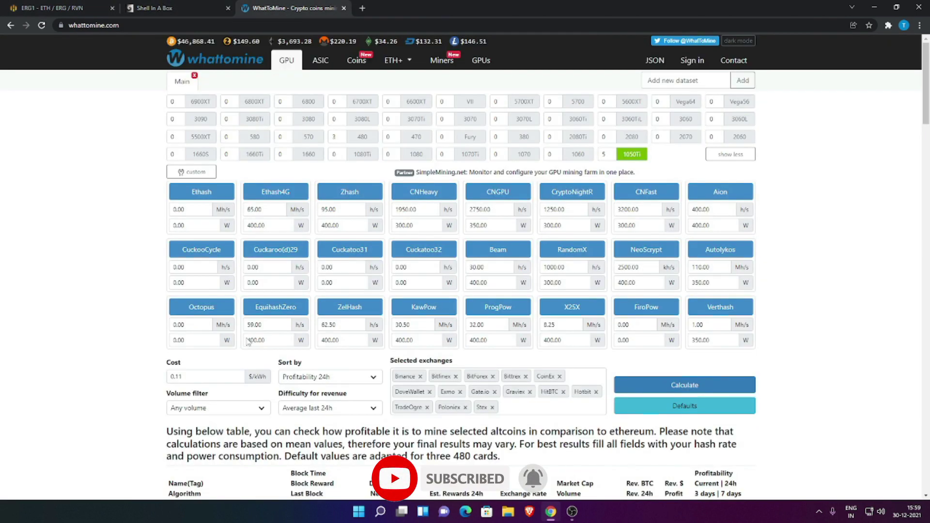
{"action": "double_click", "coordinate": [345, 324]}
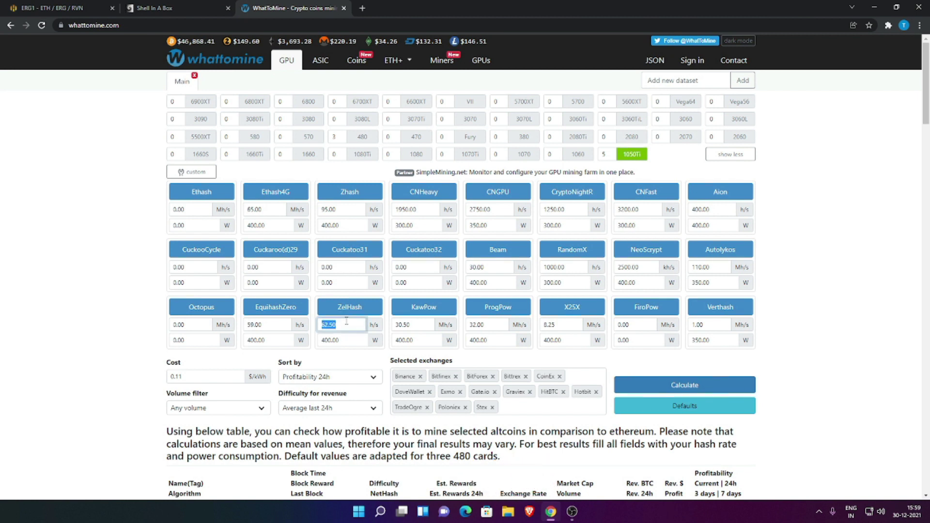
{"action": "type", "text": "63.5"}
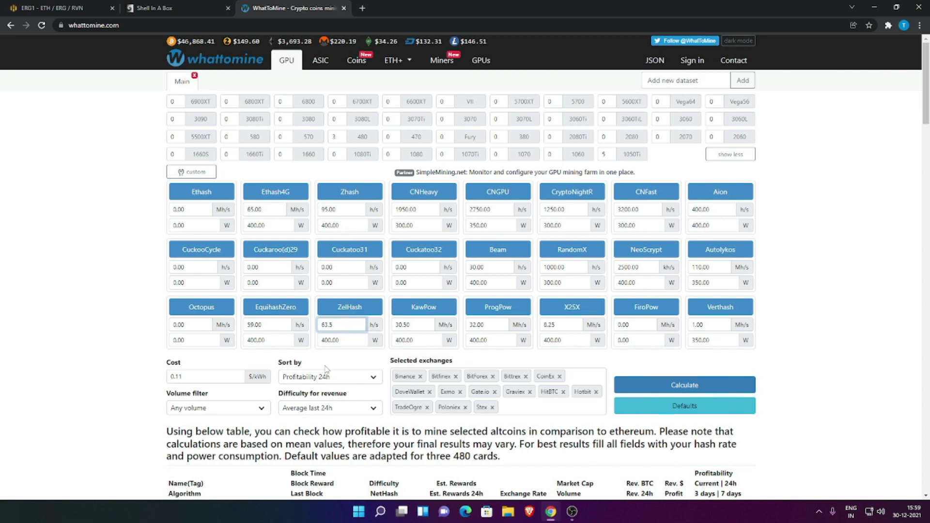
{"action": "double_click", "coordinate": [360, 340]}
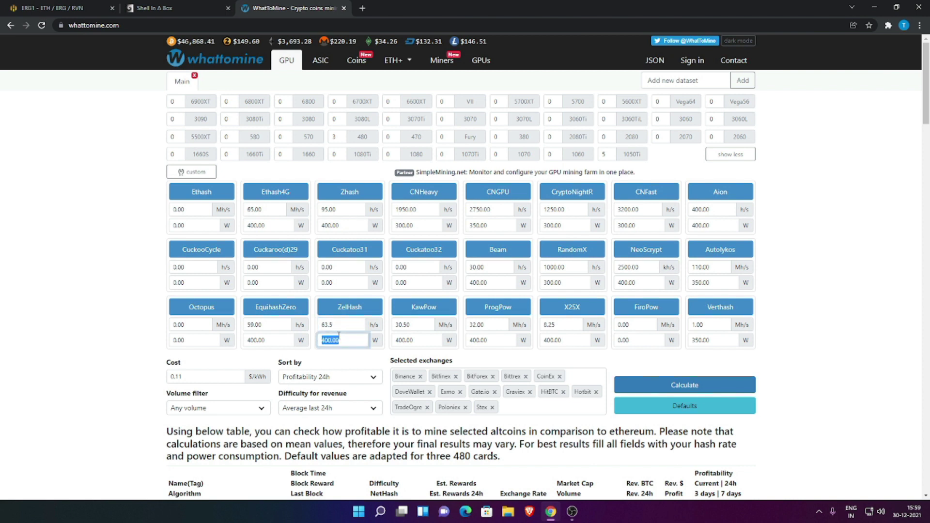
{"action": "left_click", "coordinate": [681, 385]}
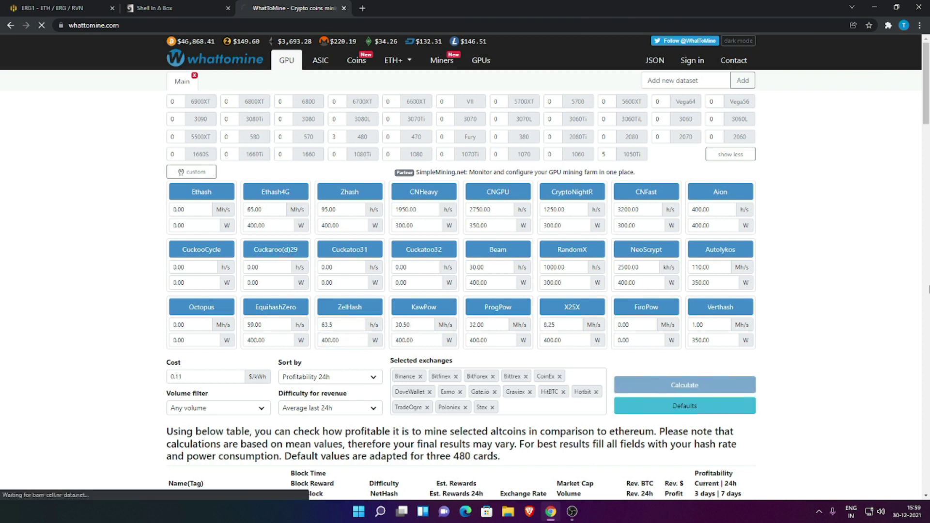
- Check Flux's $2.03 daily profit in the results table, then return to the miner terminal
{"action": "scroll", "coordinate": [853, 274], "scroll_direction": "down", "scroll_amount": 5}
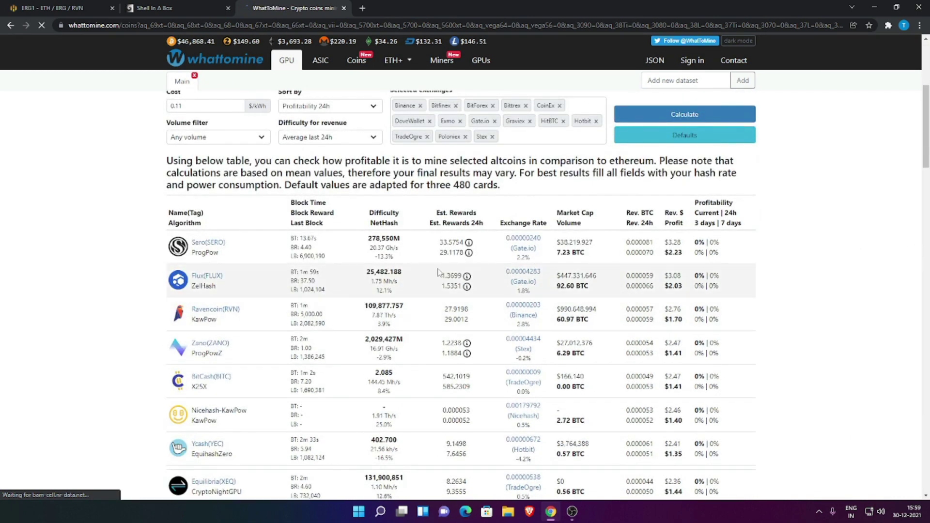
{"action": "mouse_move", "coordinate": [683, 286]}
{"action": "left_mouse_down"}
{"action": "mouse_move", "coordinate": [669, 286]}
{"action": "mouse_move", "coordinate": [668, 276]}
{"action": "left_mouse_up"}
{"action": "left_click", "coordinate": [669, 277]}
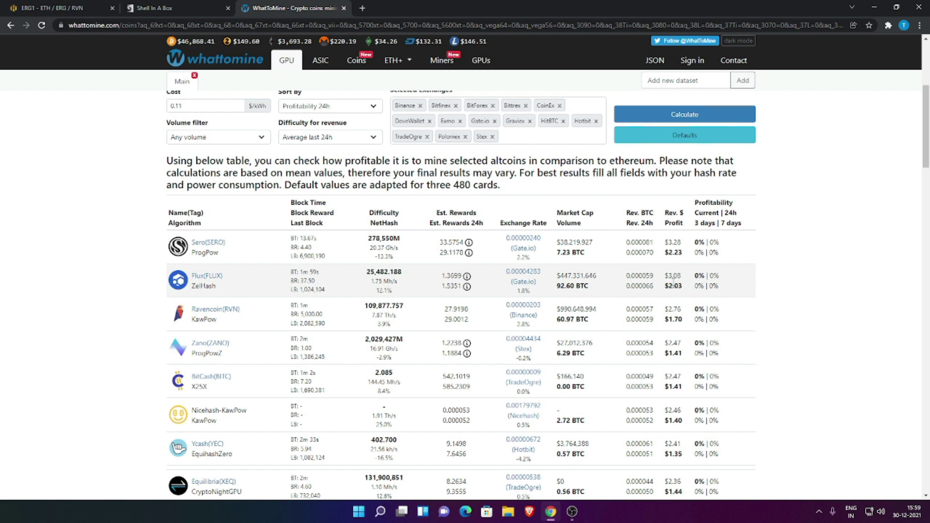
{"action": "scroll", "coordinate": [673, 280], "scroll_direction": "up", "scroll_amount": 5}
{"action": "left_click", "coordinate": [171, 7]}
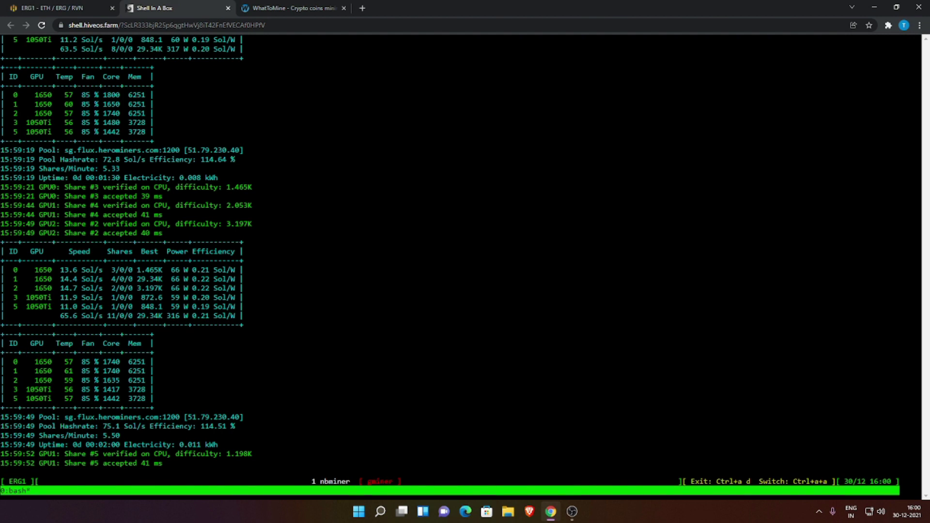
- Switch from the miner terminal back to the ERG1 - ETH / ERG / RVN Hive OS tab
{"action": "left_click", "coordinate": [78, 10]}
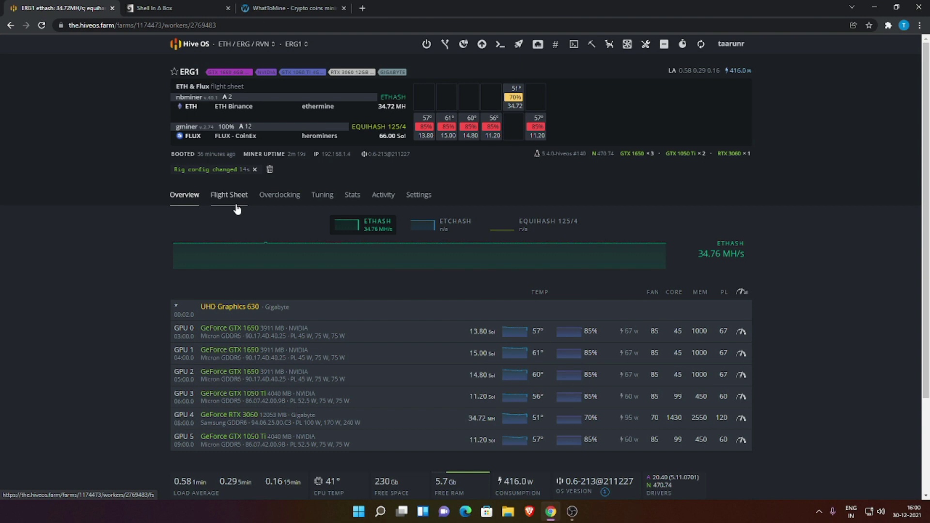
- Review the ETH & Flux flight sheet, delete the Rig config changed notice, and return to ERG1's overview
{"action": "left_click", "coordinate": [224, 198]}
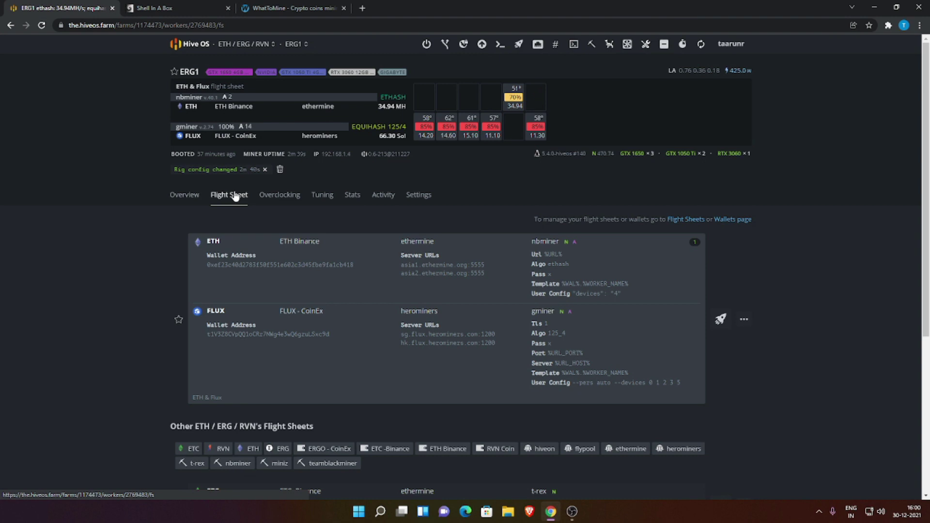
{"action": "left_click", "coordinate": [279, 169]}
{"action": "left_click", "coordinate": [193, 184]}
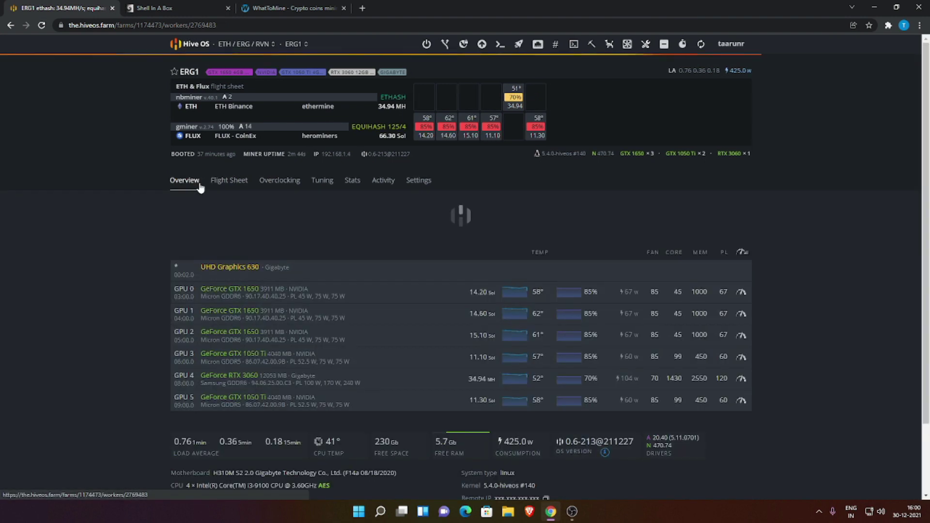